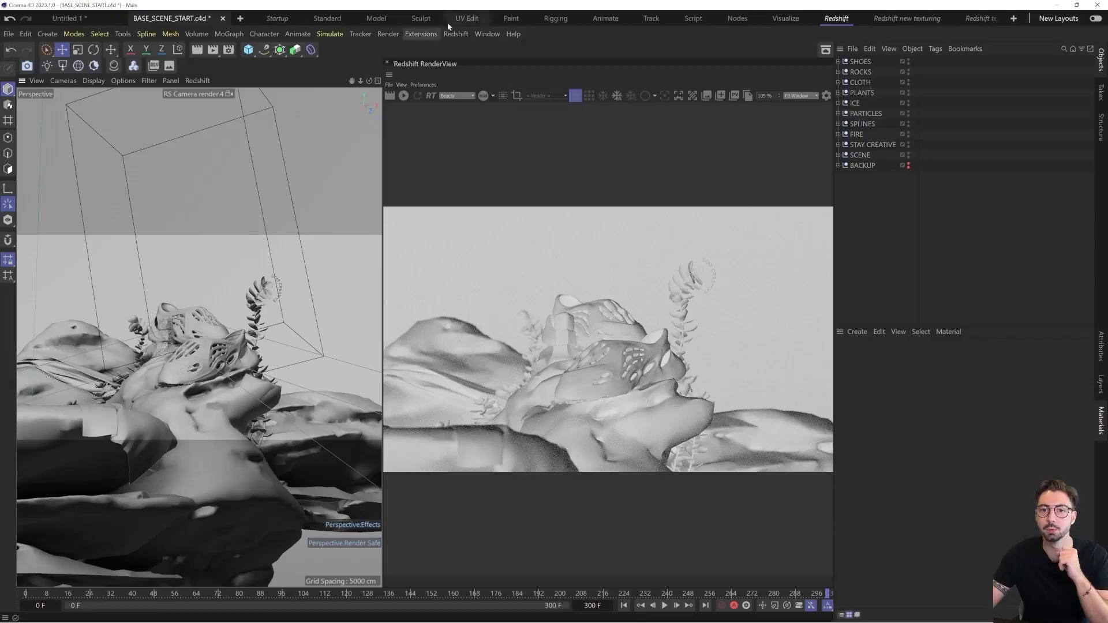
Switch to the Standard layout and dock the Redshift RenderView beside the perspective viewport
left_click(340, 18)
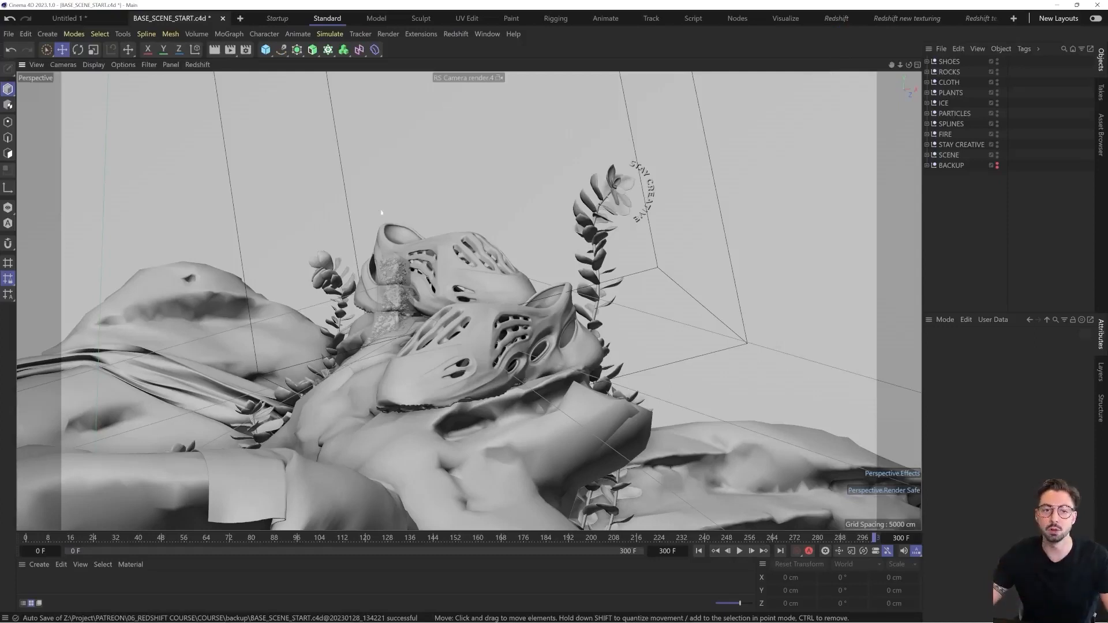
left_click(456, 34)
mouse_move(465, 55)
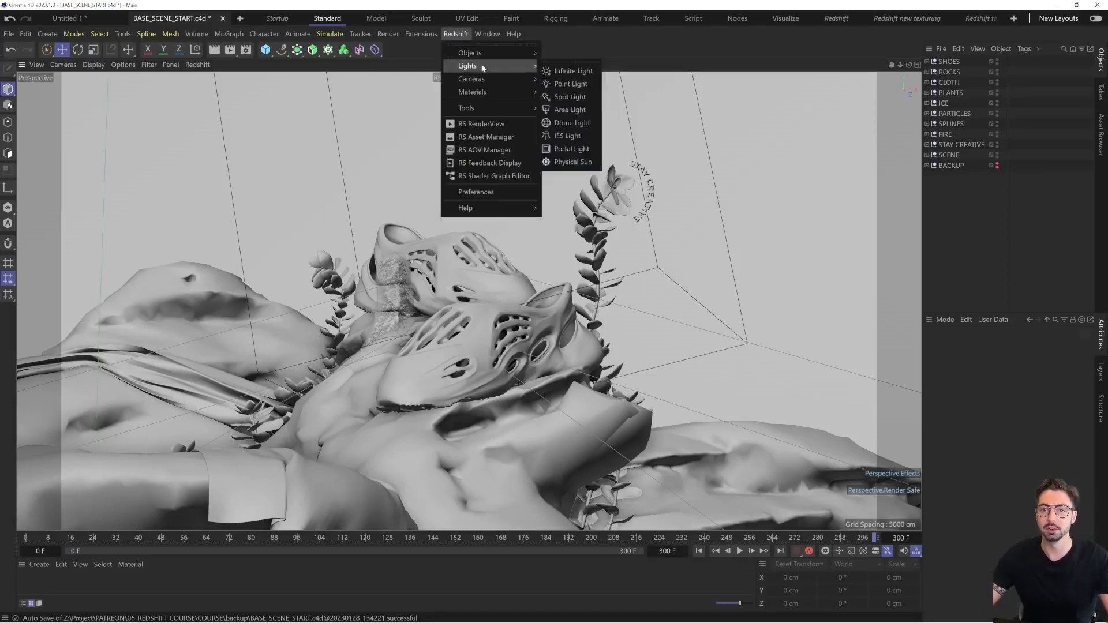
left_click(489, 126)
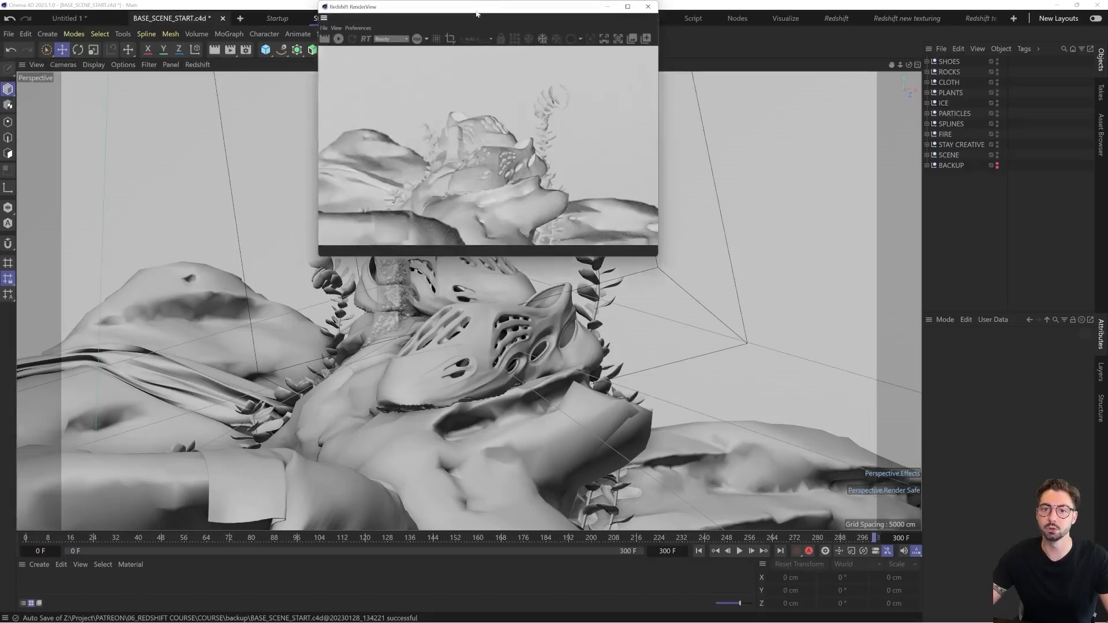
left_click_drag(477, 13, 484, 211)
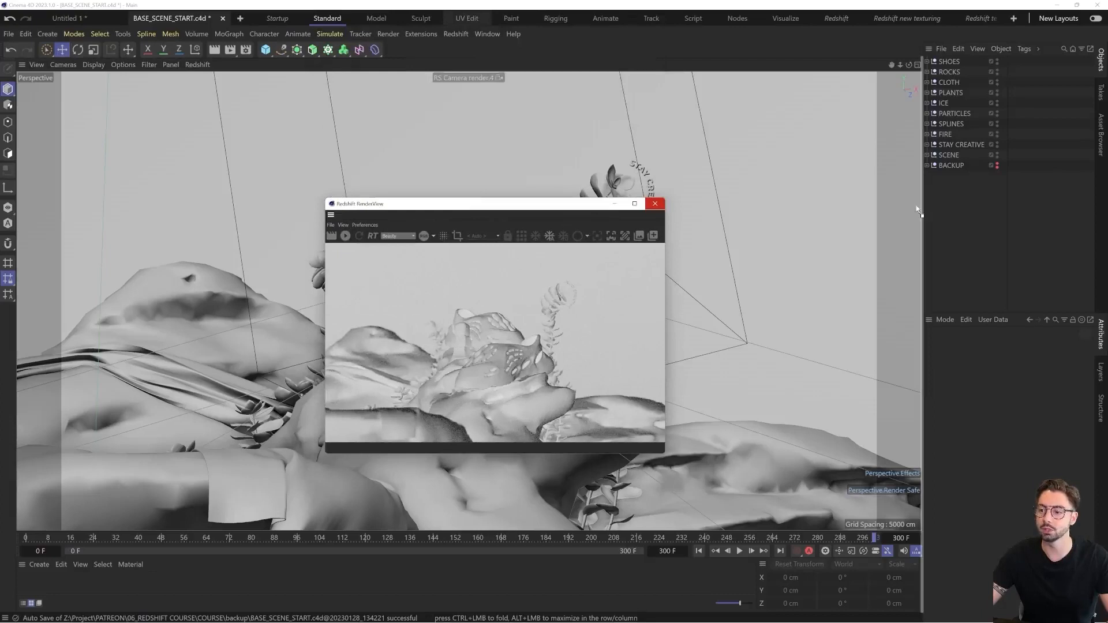
left_click_drag(912, 212, 911, 212)
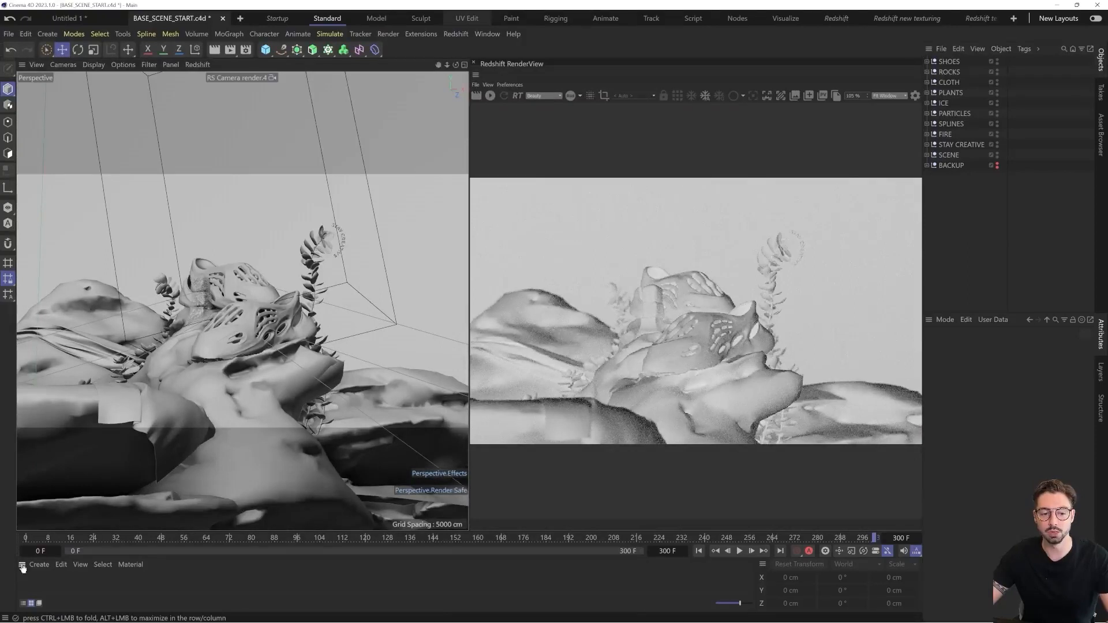
Group the Material Manager with the Attribute Manager and close the coordinates manager below the timeline
left_click_drag(1050, 479, 1100, 343)
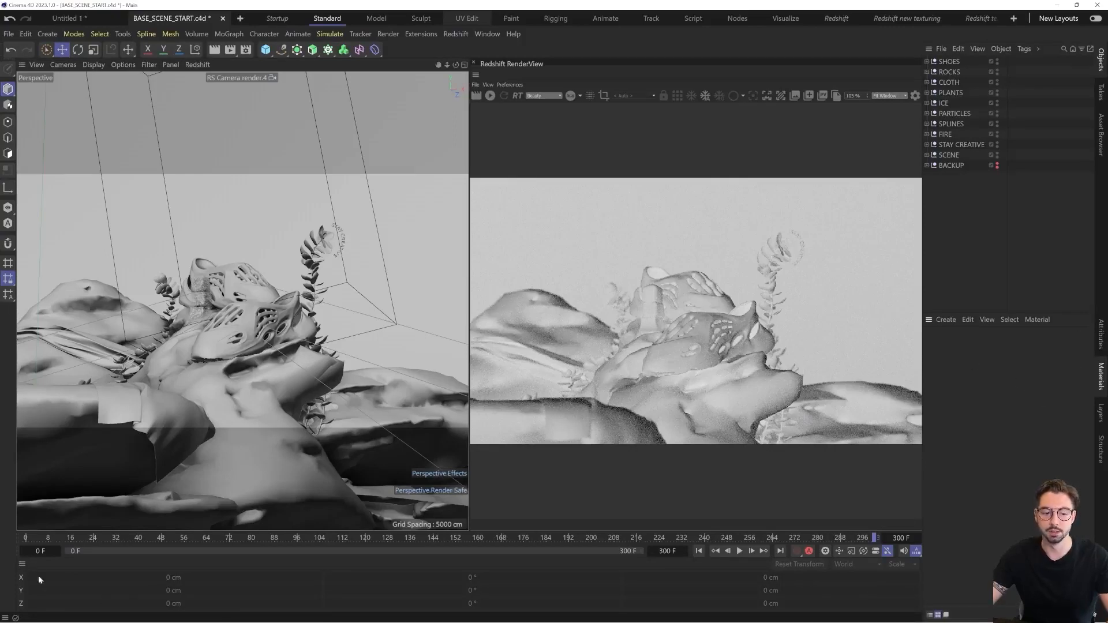
left_click(22, 564)
left_click(65, 377)
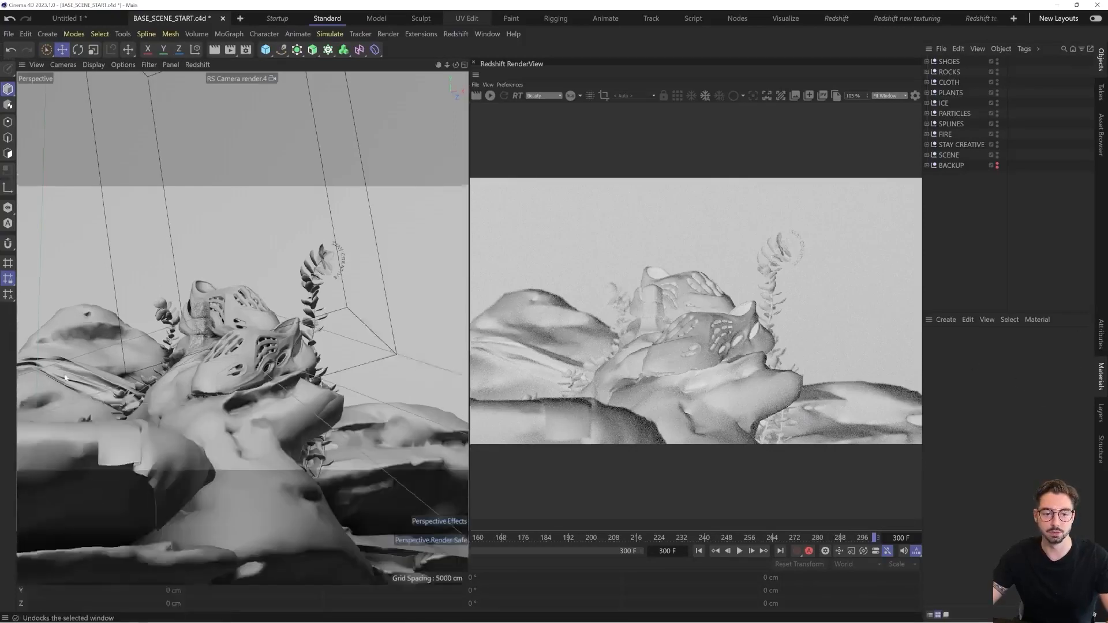
left_click(915, 555)
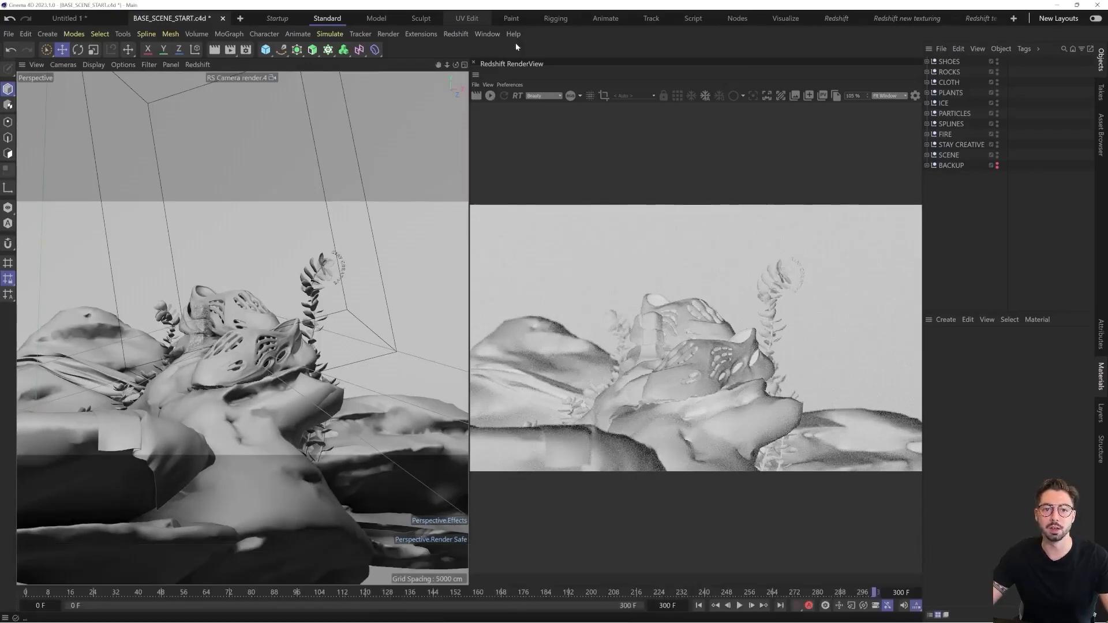
Detach the list of Redshift light commands as a floating palette and place it over the RenderView's edge
left_click(456, 34)
mouse_move(474, 69)
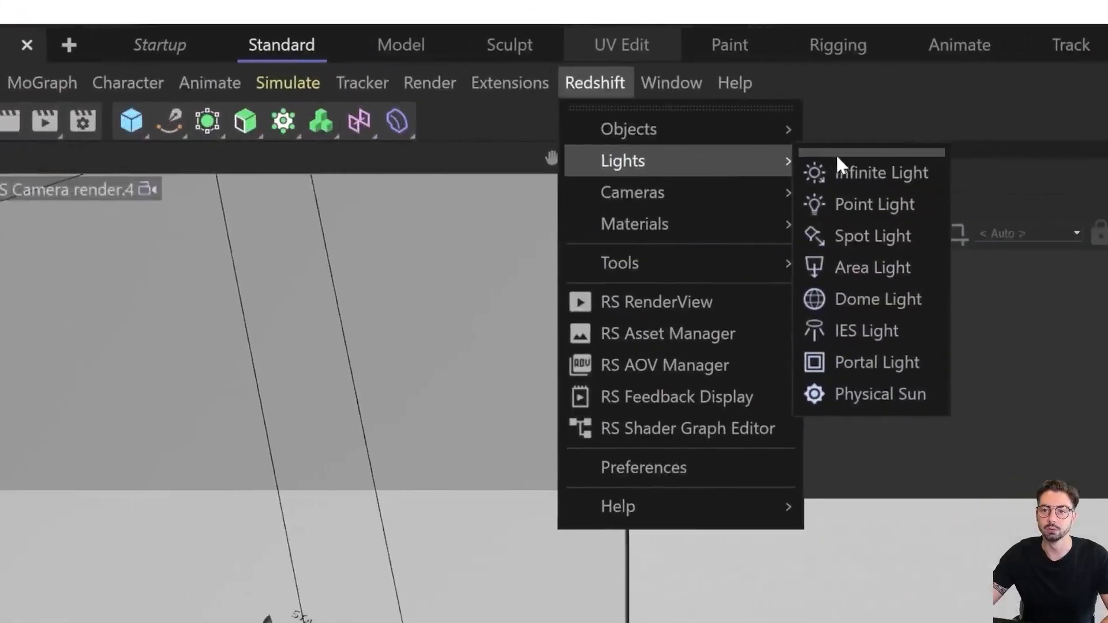
left_click(844, 152)
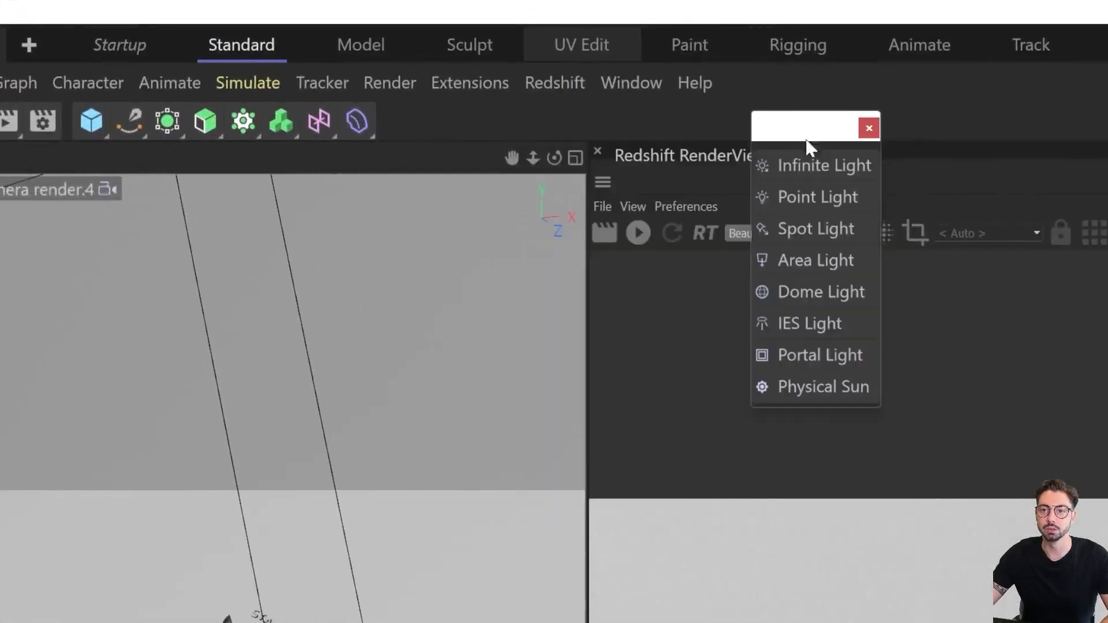
left_click_drag(807, 144, 816, 104)
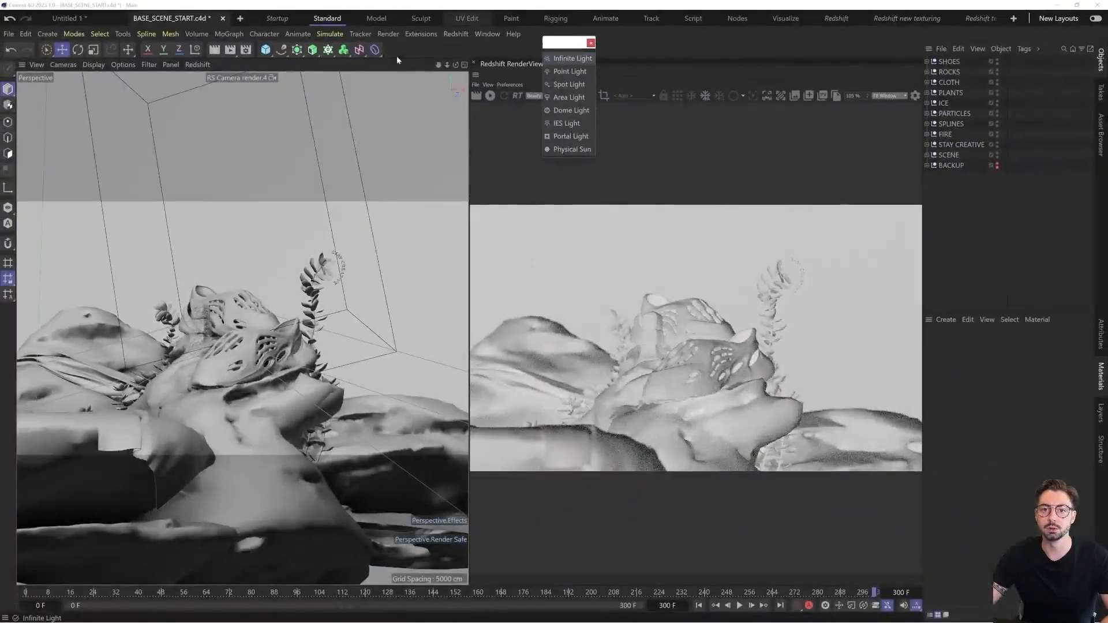
left_click_drag(555, 43, 482, 85)
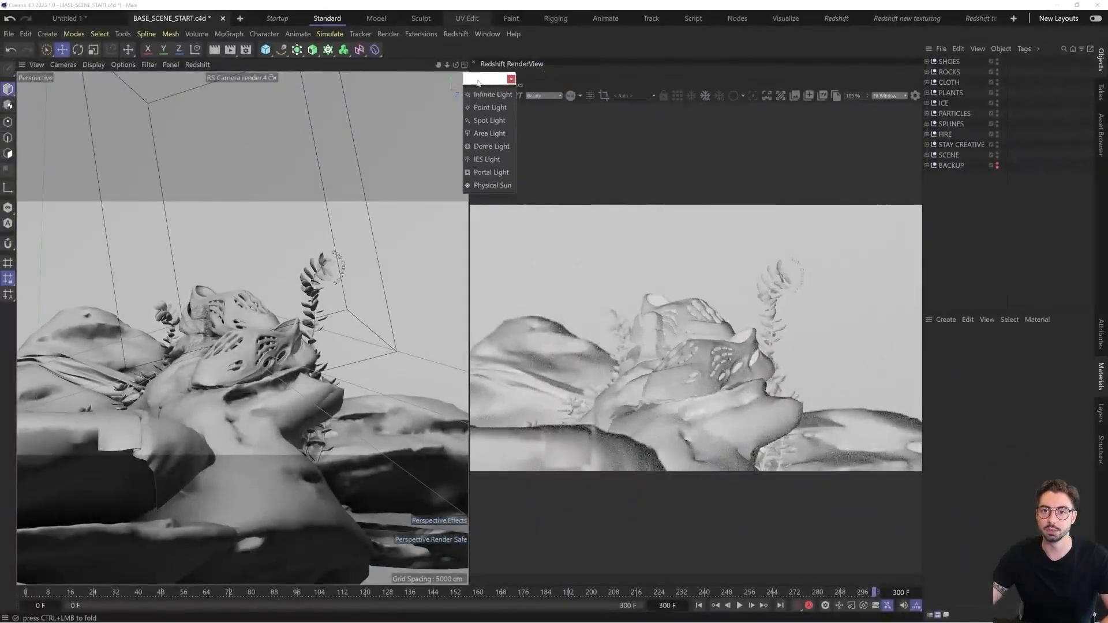
Create a new empty palette, widen it and place it over the upper part of the viewport
left_click(487, 36)
mouse_move(495, 52)
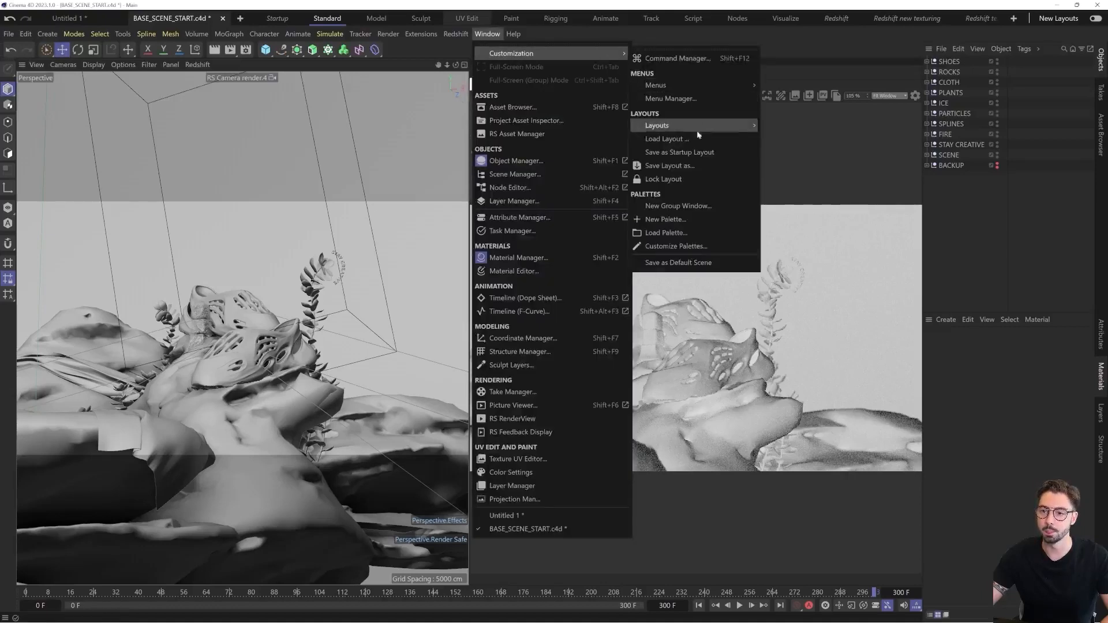
left_click(685, 220)
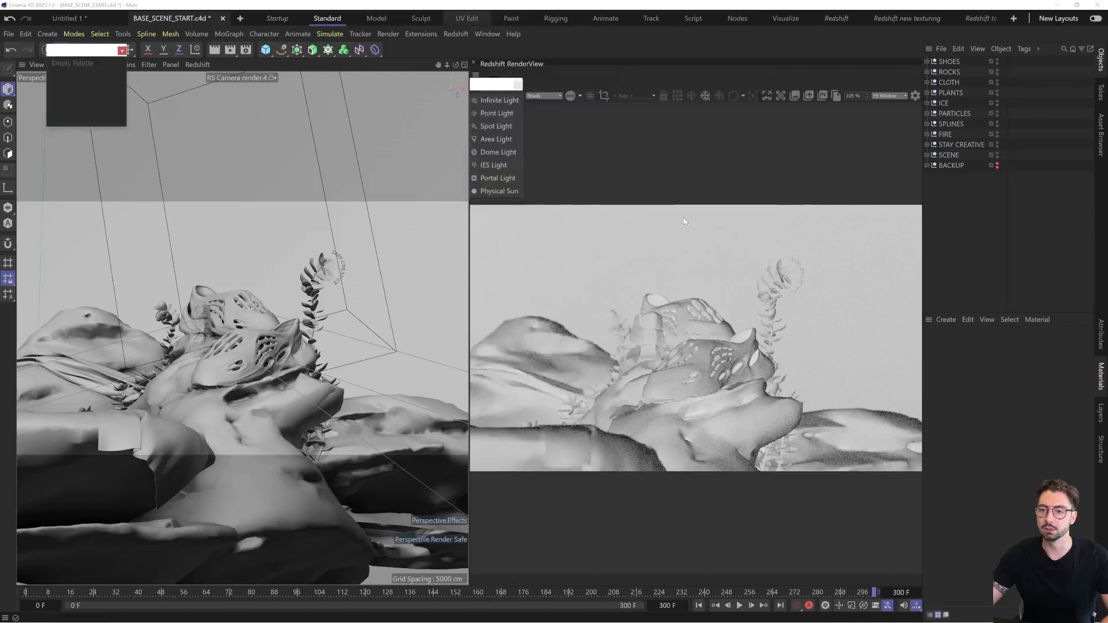
left_click_drag(130, 81, 407, 81)
left_click_drag(366, 49, 220, 104)
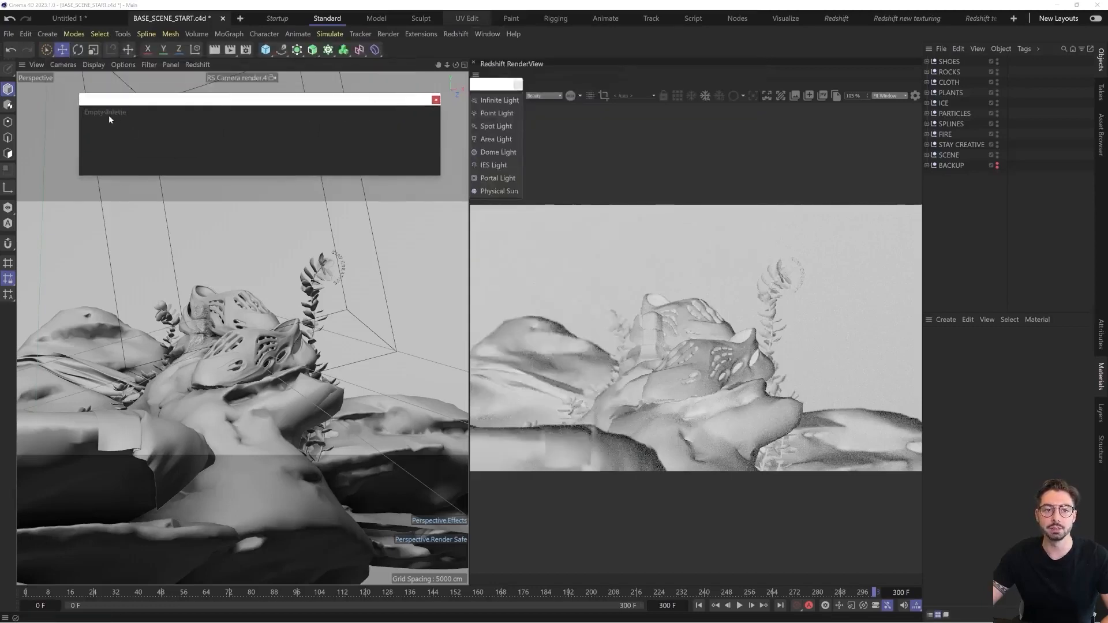
left_click_drag(497, 98, 279, 121)
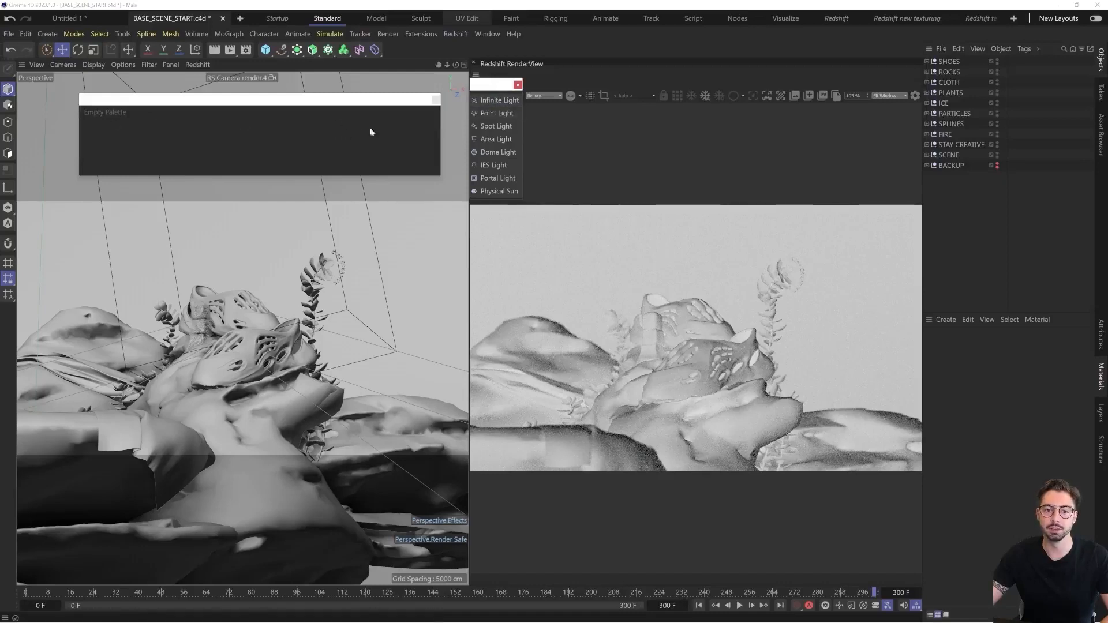
Find the Redshift Spot Light in the Command Manager with the filter "spot" and add it to the empty palette
left_click(491, 35)
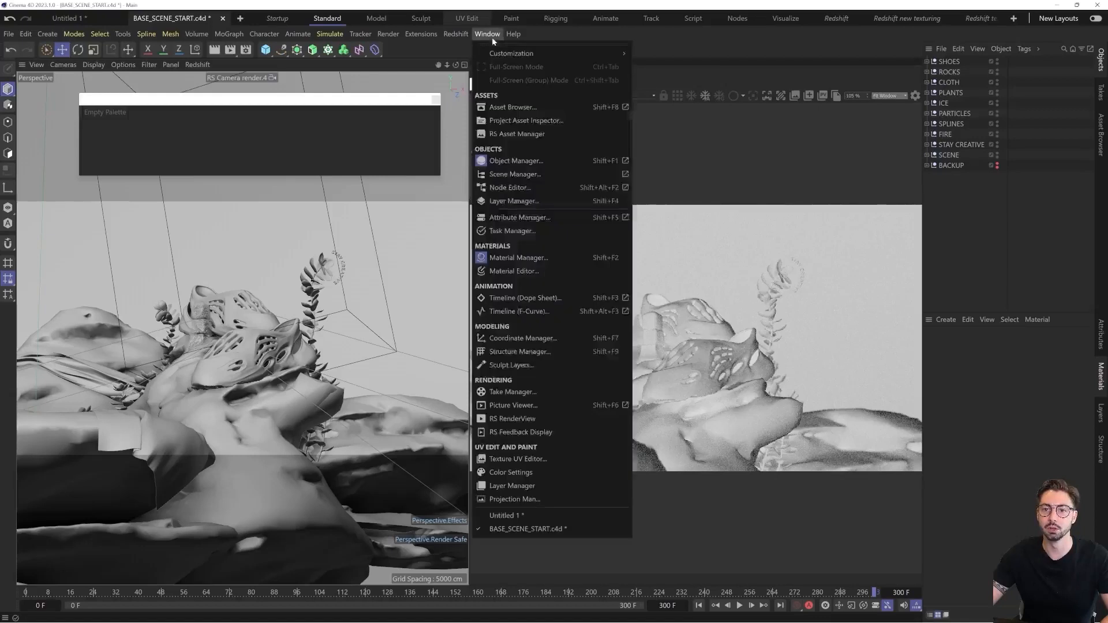
mouse_move(497, 53)
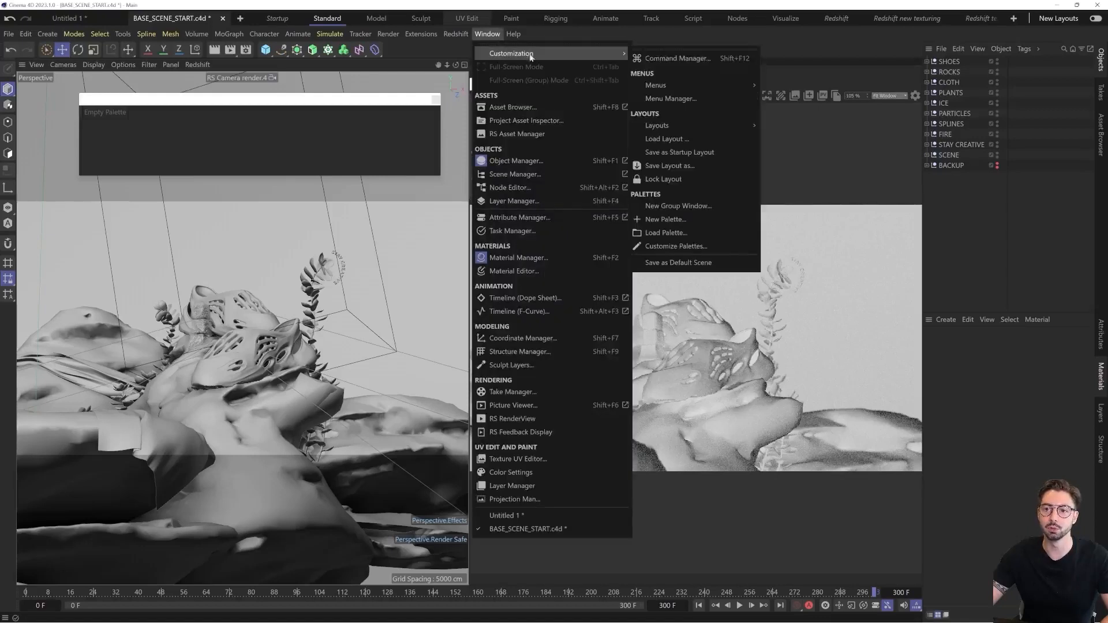
left_click(717, 60)
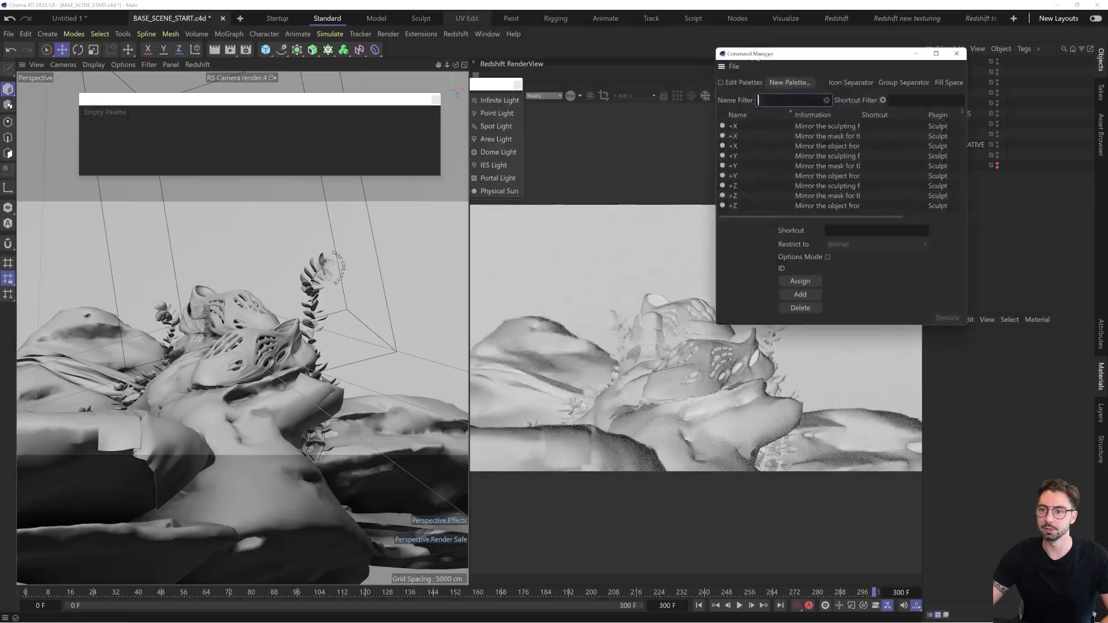
left_click_drag(766, 54, 752, 94)
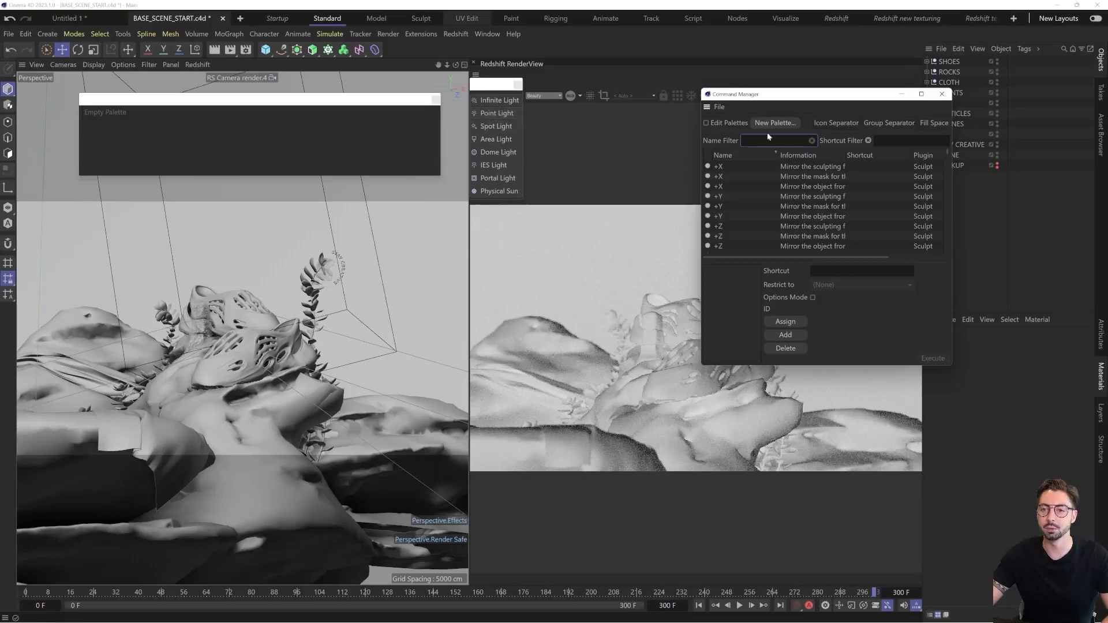
type("spotl")
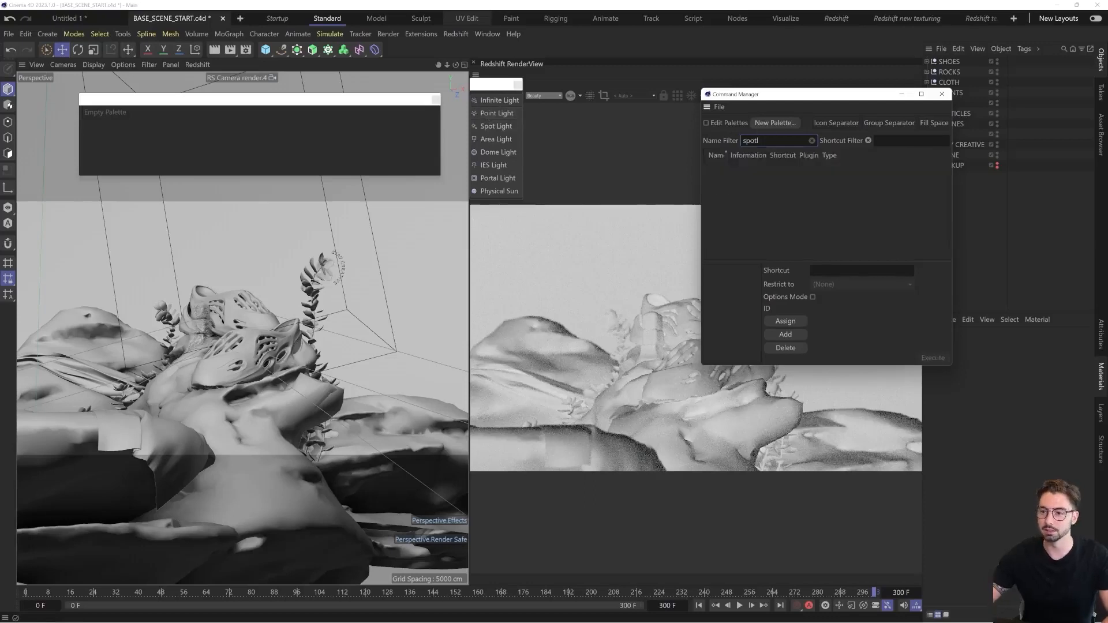
key("BackSpace")
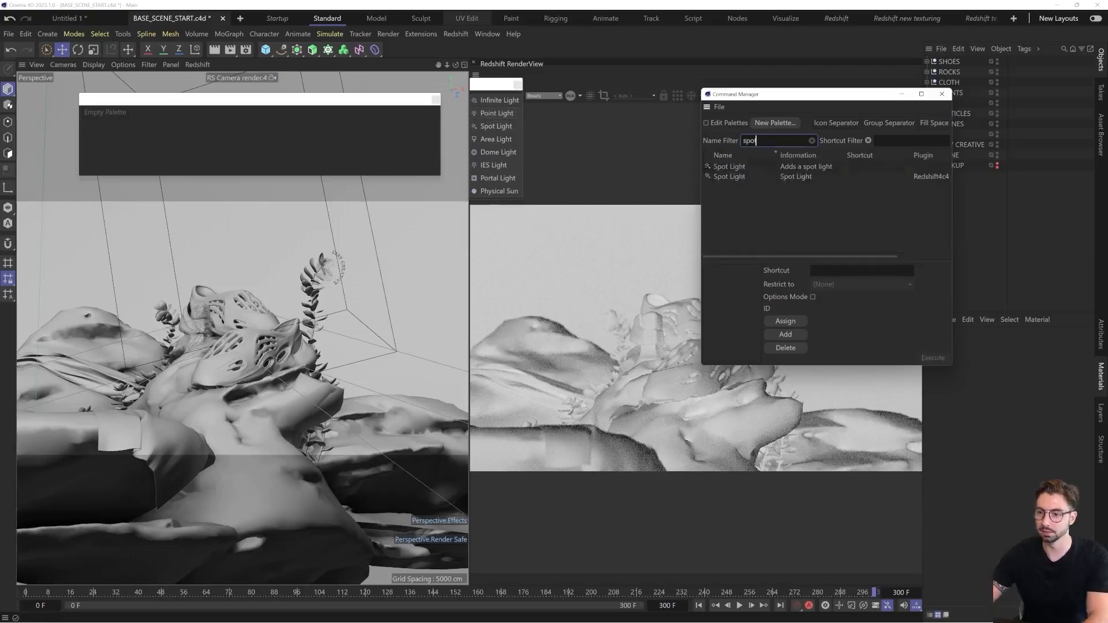
left_click(740, 177)
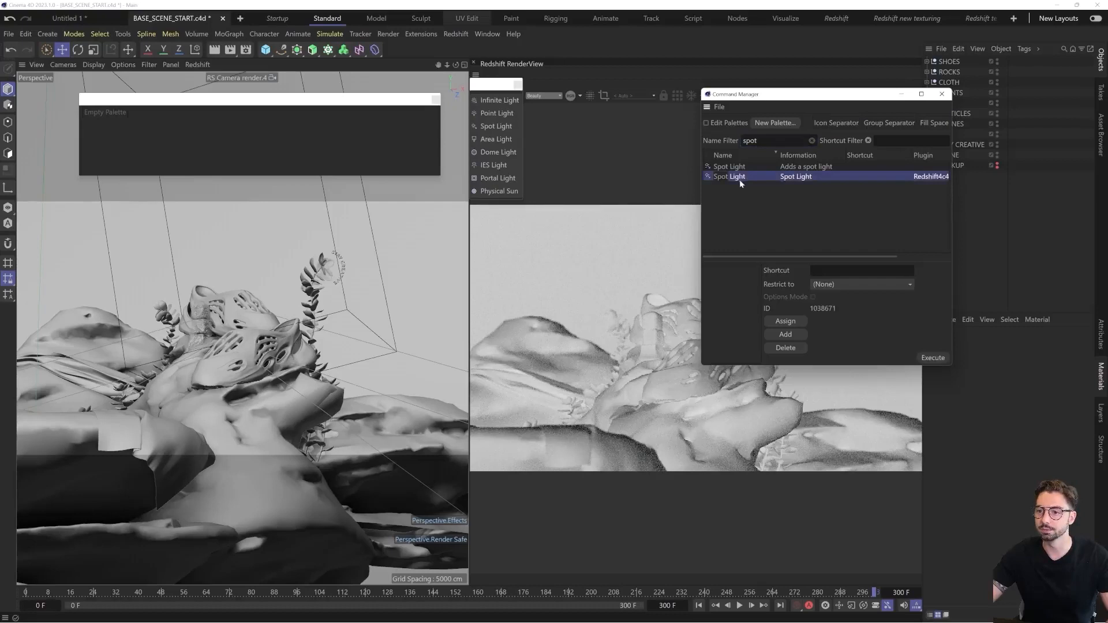
left_click_drag(731, 180, 550, 178)
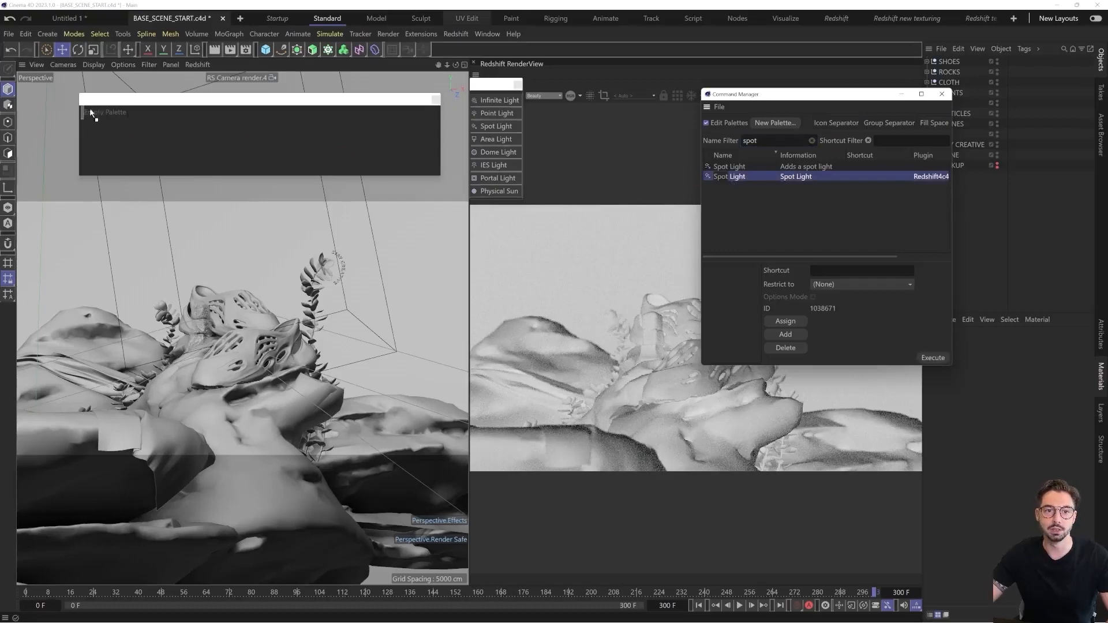
left_click_drag(89, 108, 91, 112)
Filter the commands for "dome l" and add the Redshift Dome Light to the palette after the Spot Light
double_click(751, 141)
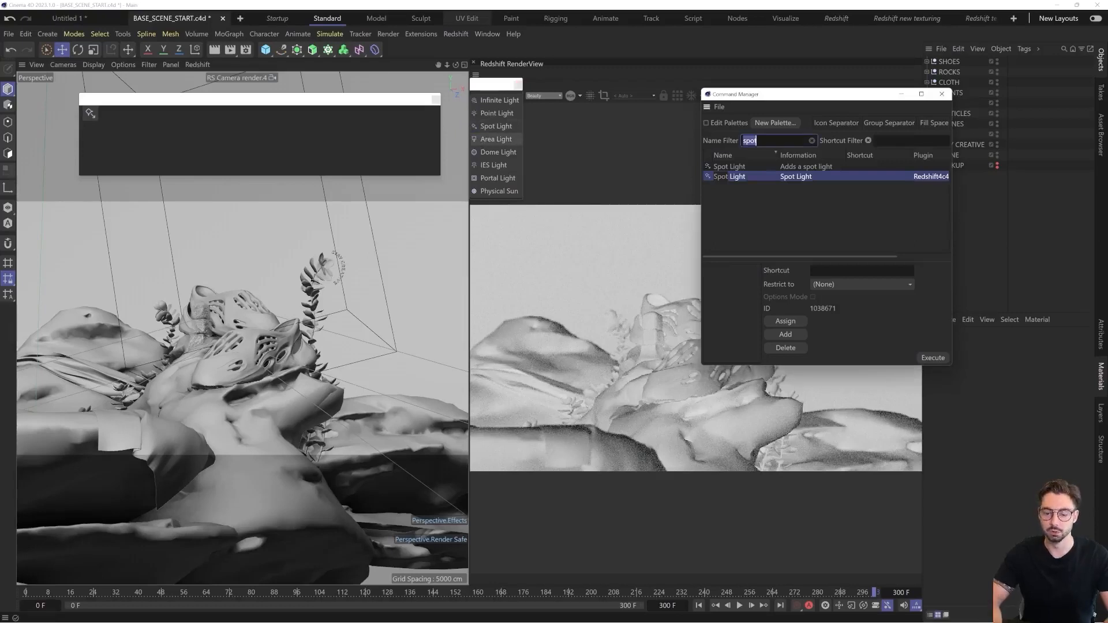
type("dome l")
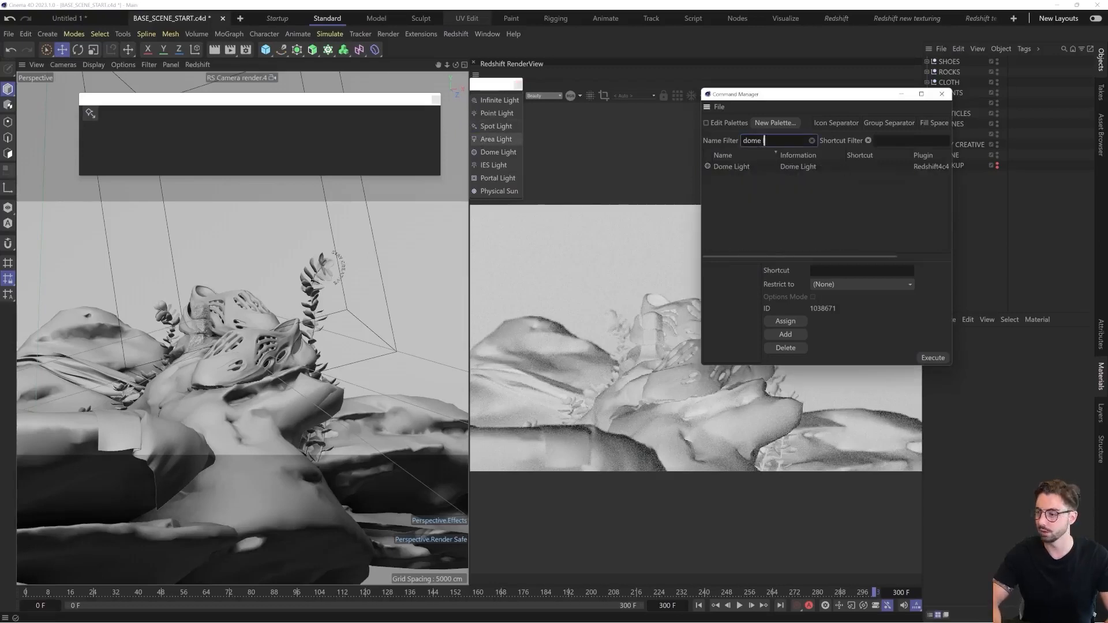
left_click(745, 167)
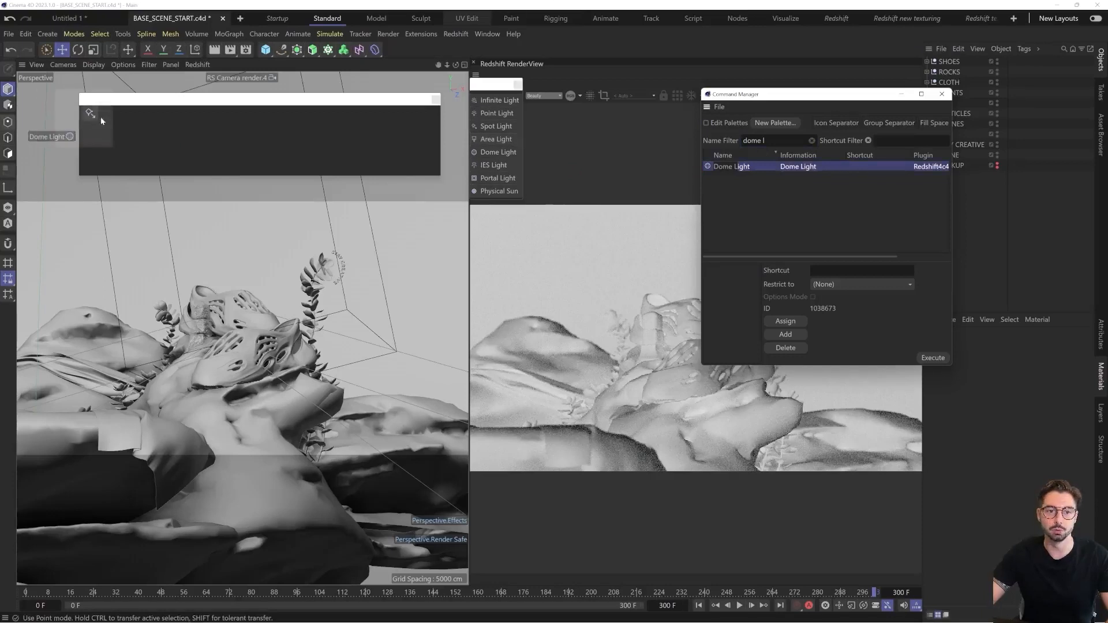
left_click_drag(109, 117, 109, 118)
left_click_drag(747, 169, 97, 114)
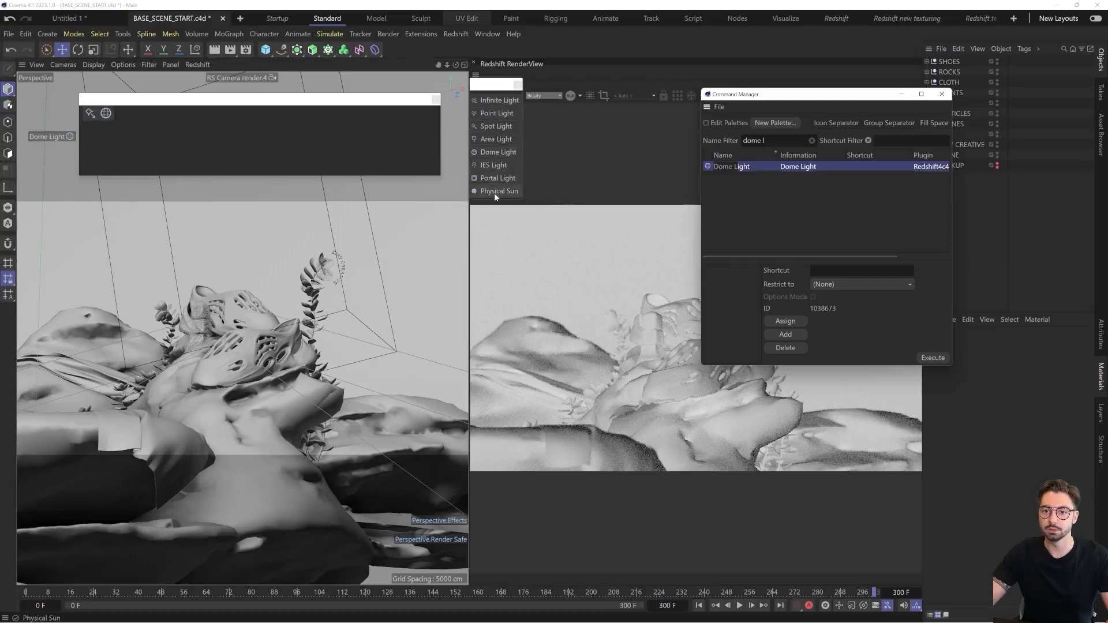
Filter the commands for "area l" and add the Redshift Area Light to the palette after the Dome Light
left_click(764, 141)
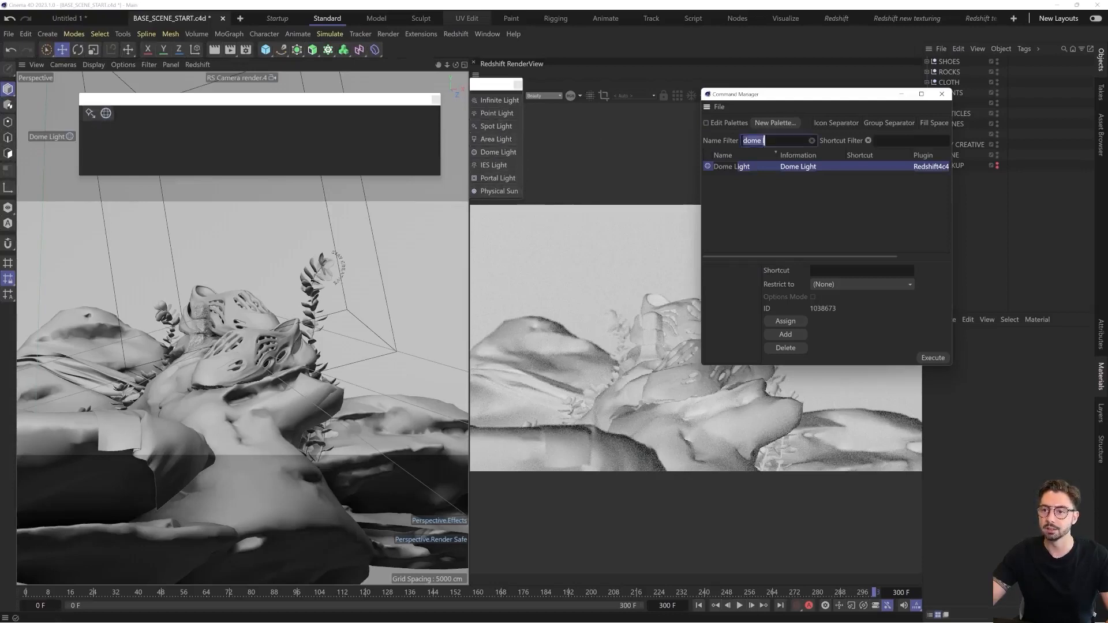
type("area")
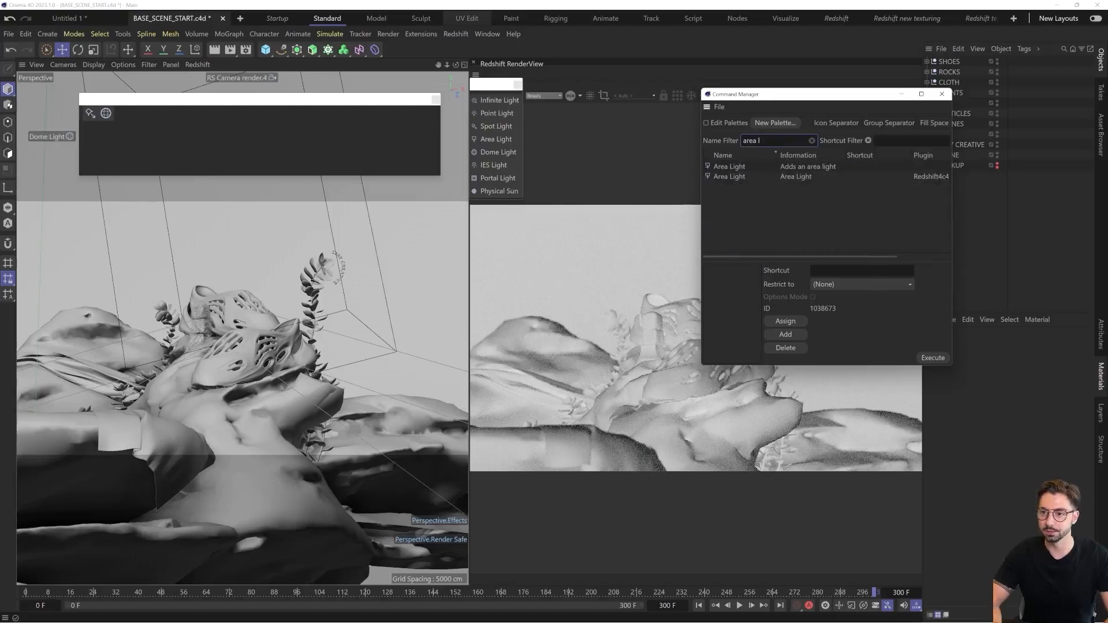
left_click(740, 178)
left_click_drag(770, 179, 231, 135)
left_click_drag(123, 113, 122, 113)
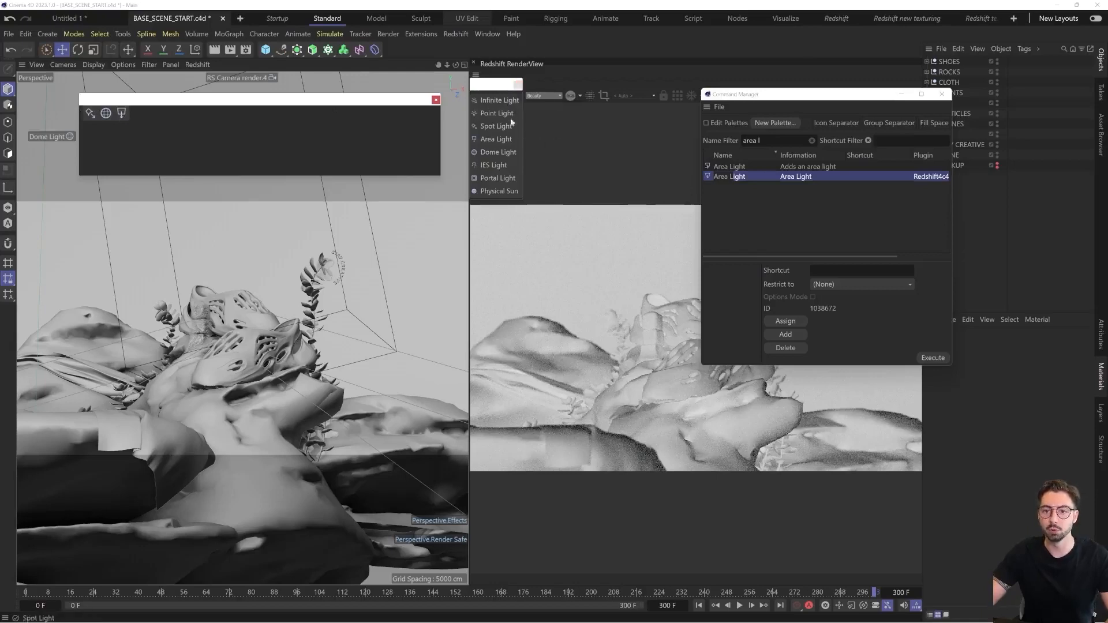
Close the floating lights palette and detach the list of Redshift camera commands as a floating palette
left_click(519, 85)
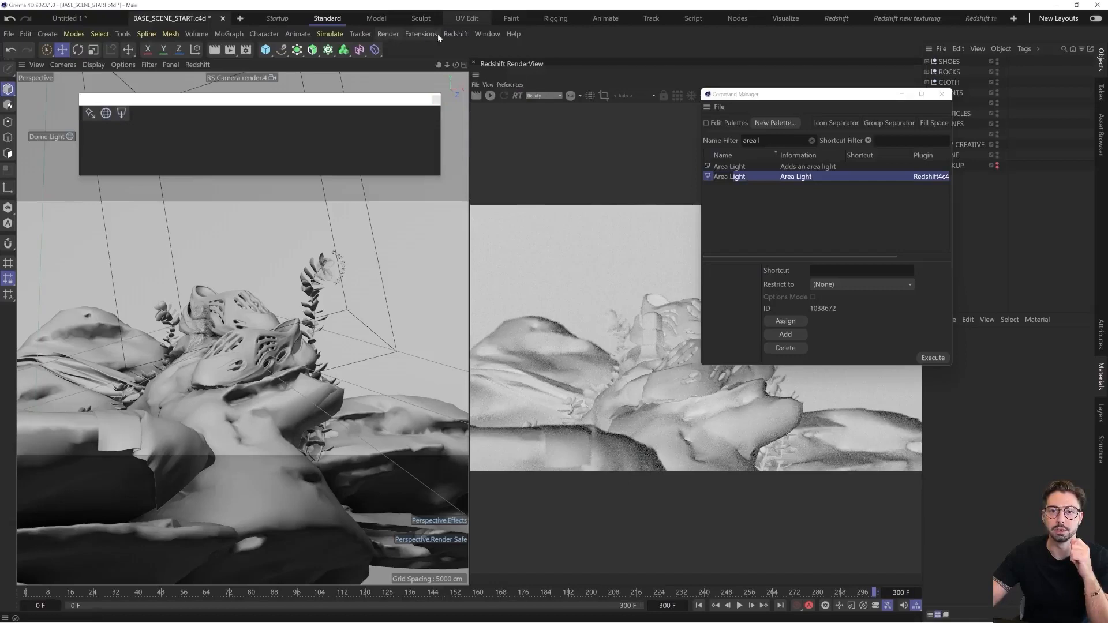
left_click(456, 34)
mouse_move(463, 53)
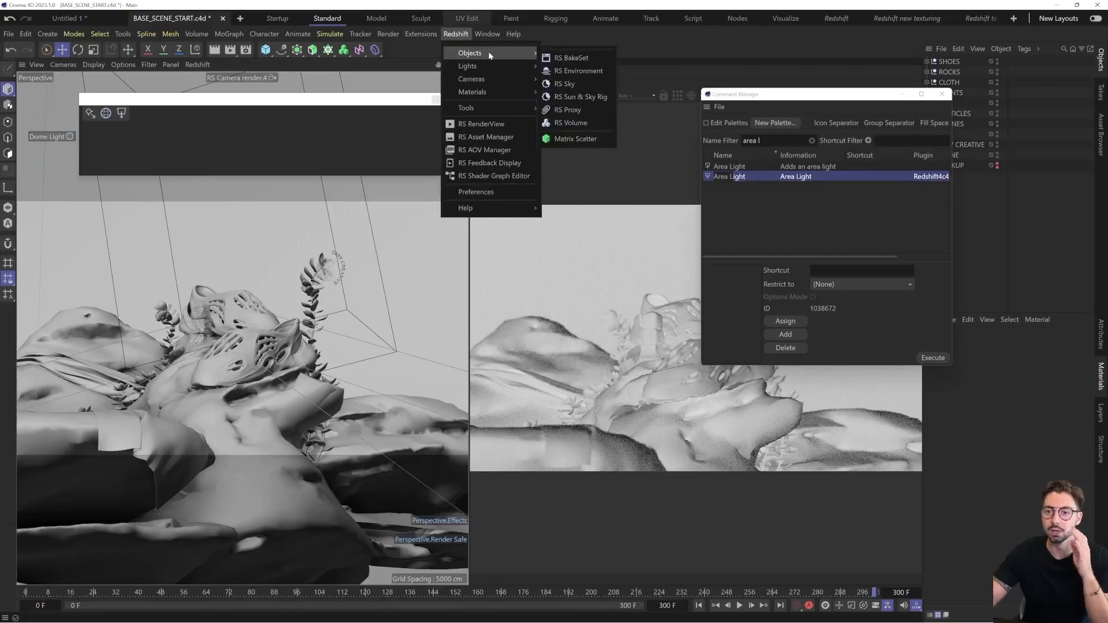
mouse_move(491, 68)
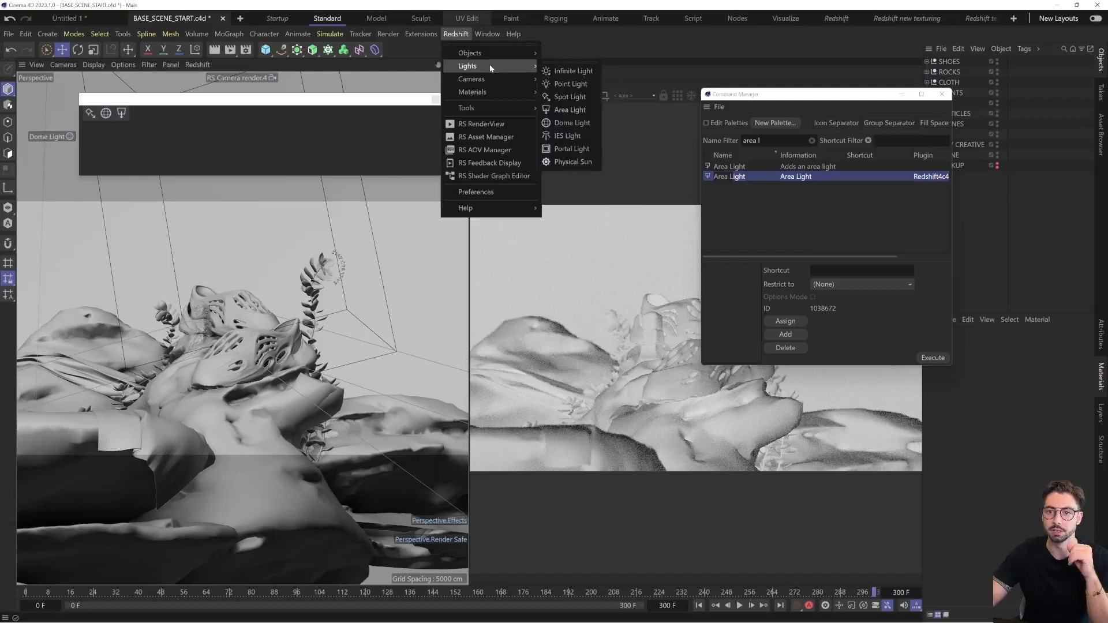
left_click(553, 76)
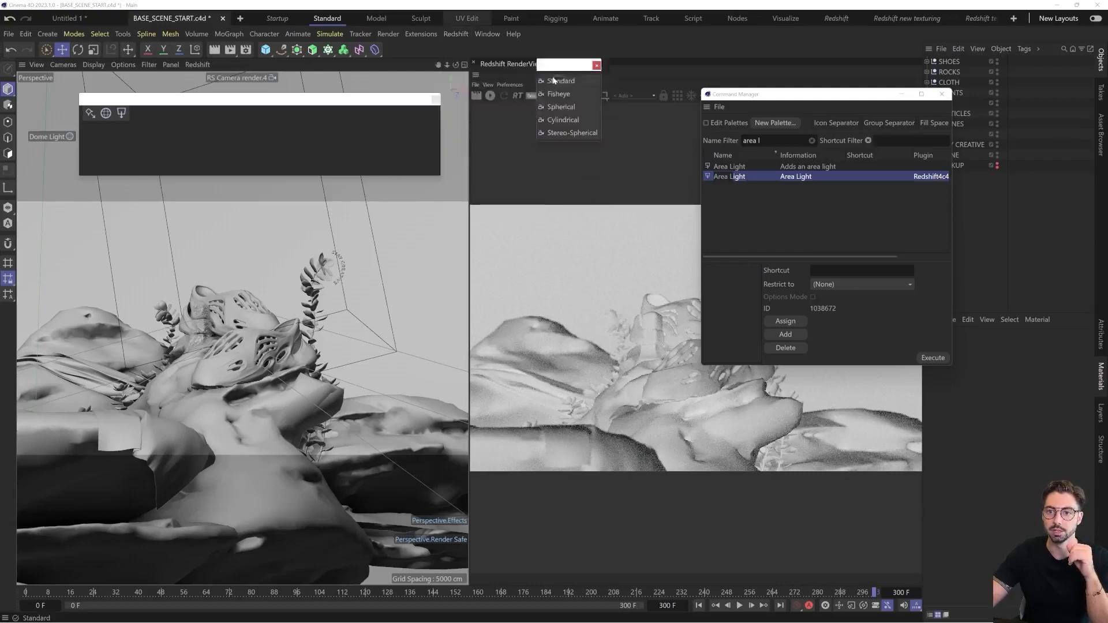
Filter the commands for "standard" and add the Redshift Standard camera to the new palette after the Area Light
left_click_drag(557, 65, 500, 89)
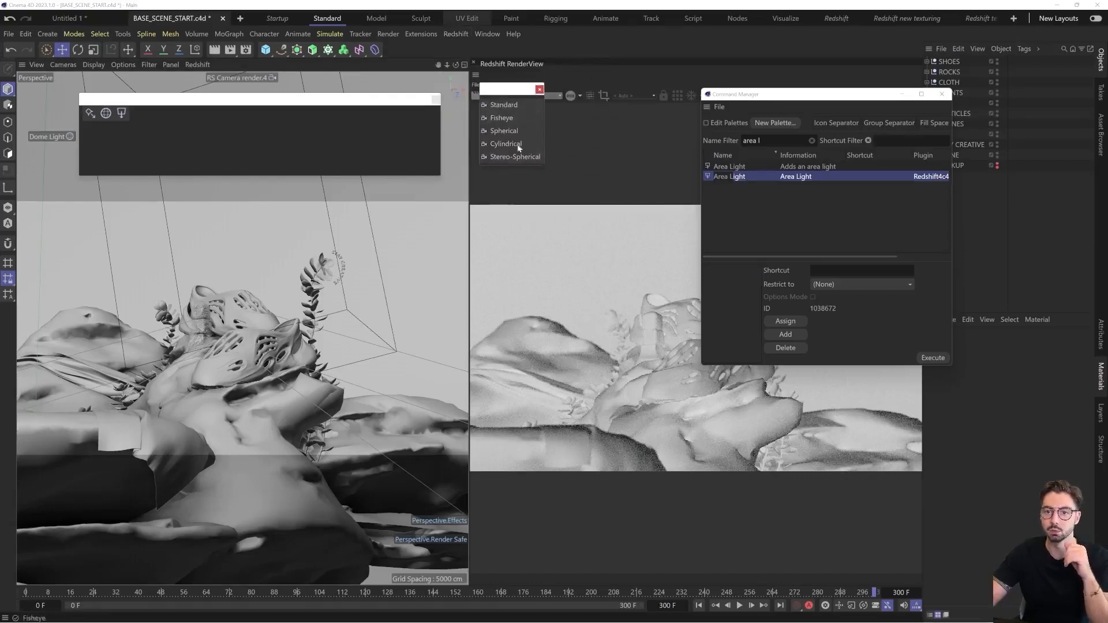
left_click(757, 141)
type("standard")
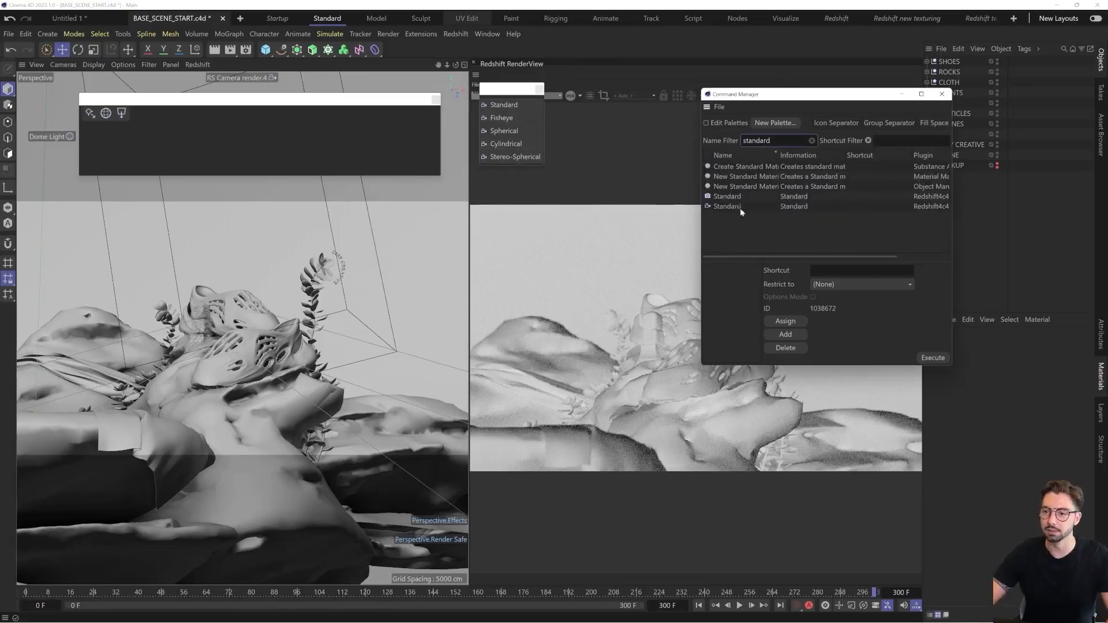
left_click(729, 209)
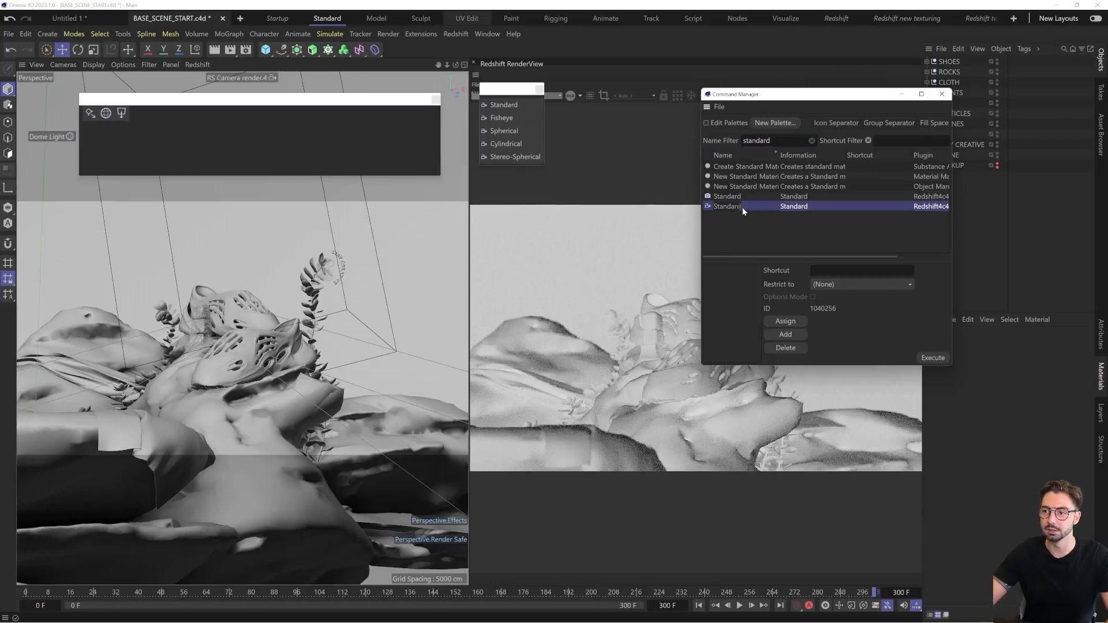
left_click_drag(701, 209, 131, 117)
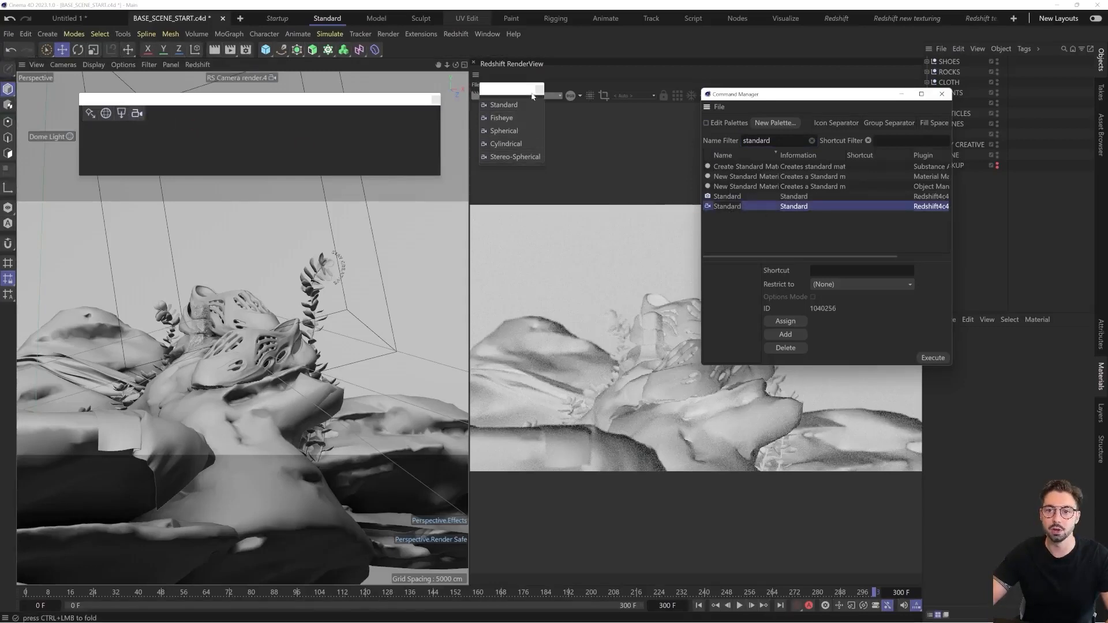
Filter the commands for "aov m" and add the RS AOV Manager to the palette after the Standard camera
left_click(456, 34)
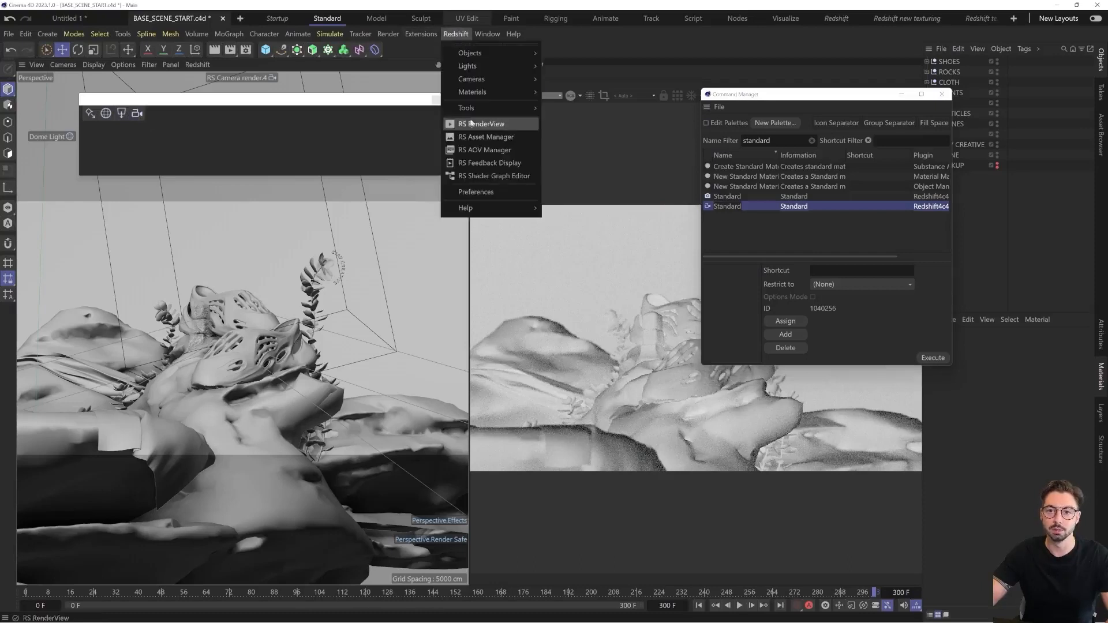
mouse_move(472, 110)
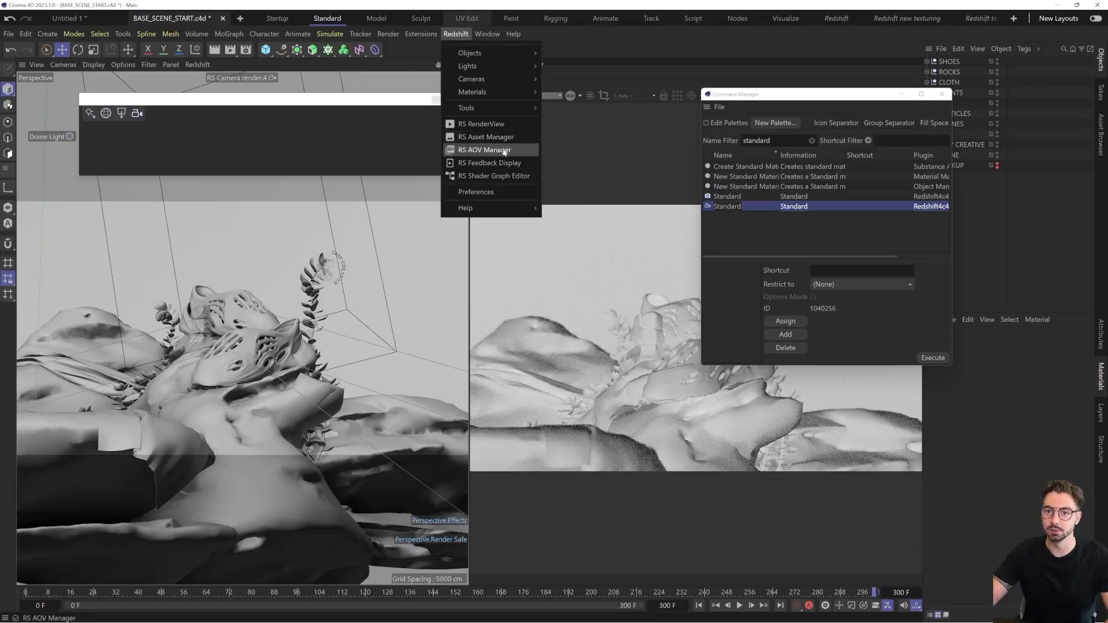
left_click(800, 141)
double_click(800, 141)
type("a")
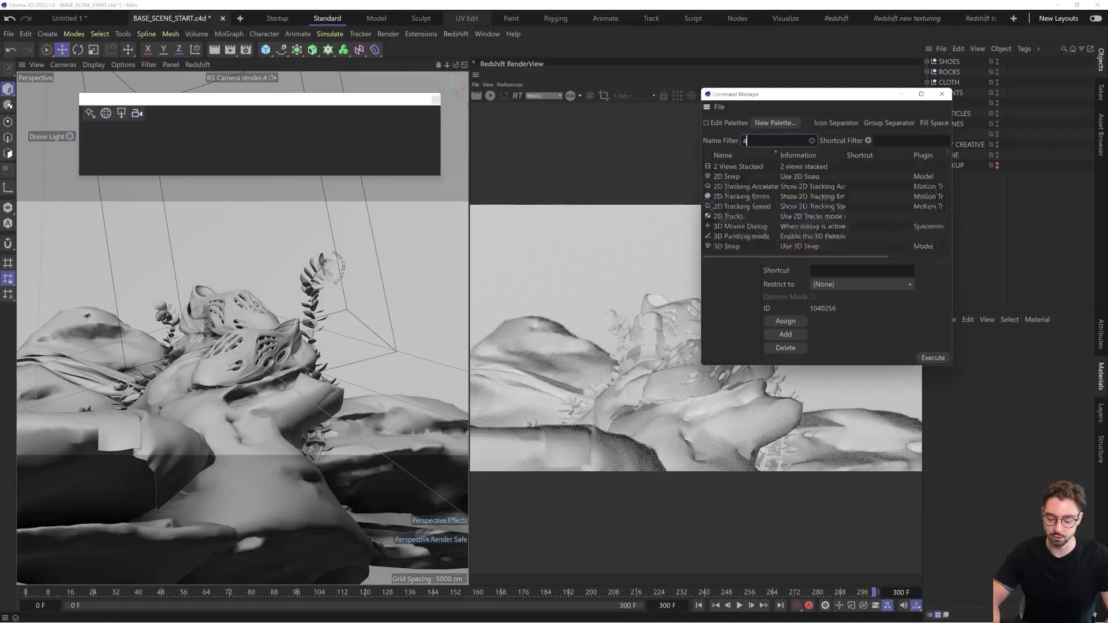
type("ov m")
left_click_drag(740, 166, 152, 114)
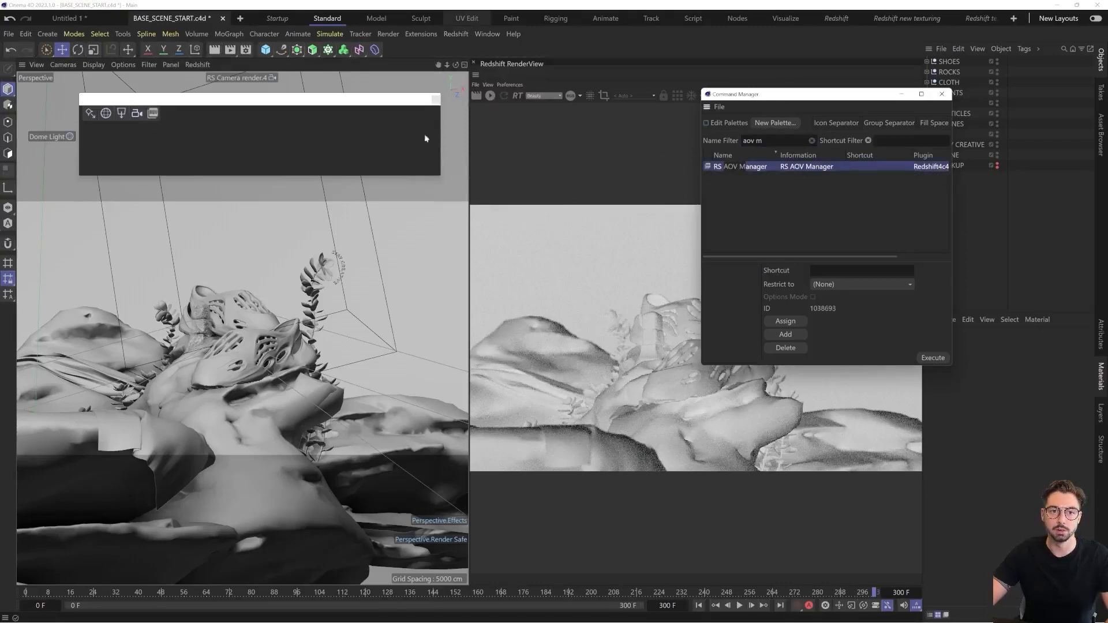
Filter the commands for "asset mana", add the RS Asset Manager to the palette after the AOV Manager, and close the Command Manager
left_click(450, 35)
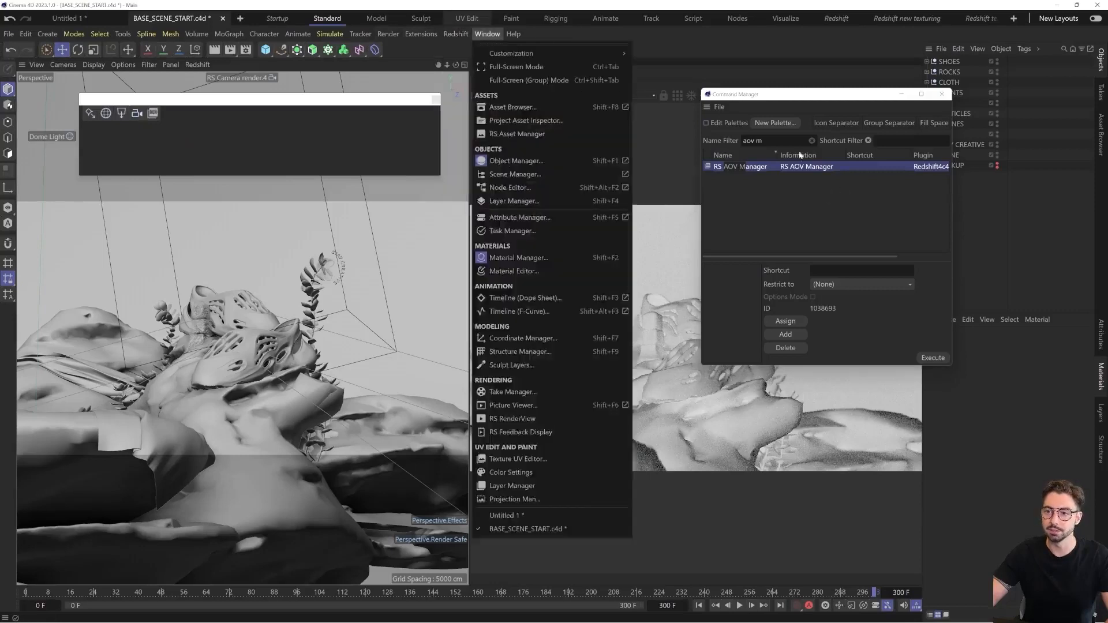
left_click(761, 141)
key("ctrl+a")
type("asset ma")
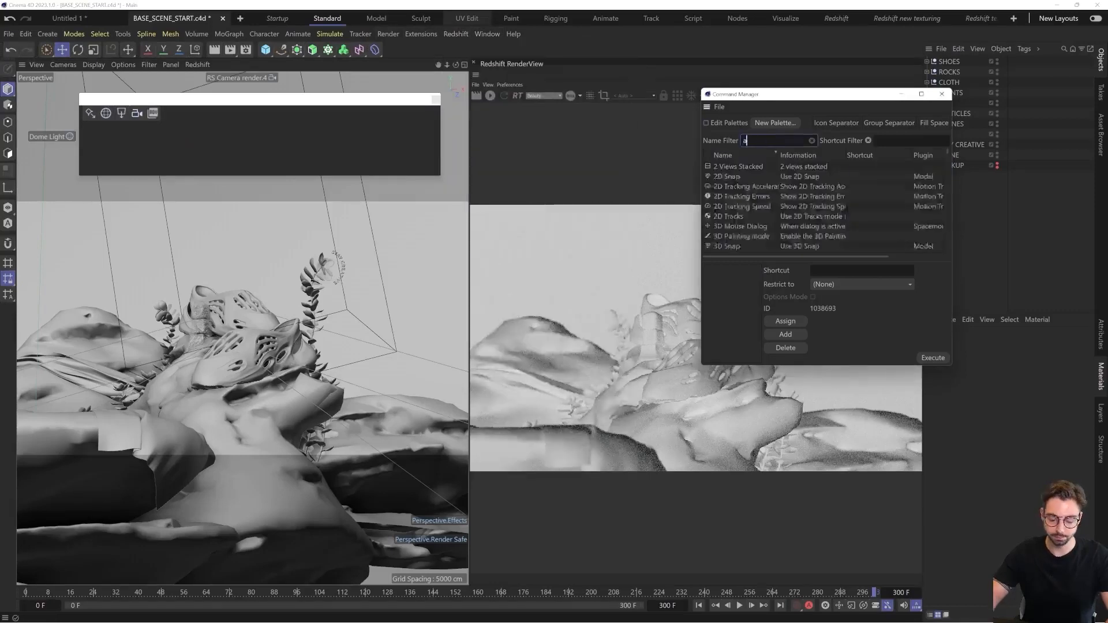
left_click(706, 122)
left_click_drag(732, 166, 239, 102)
left_click_drag(161, 113, 168, 113)
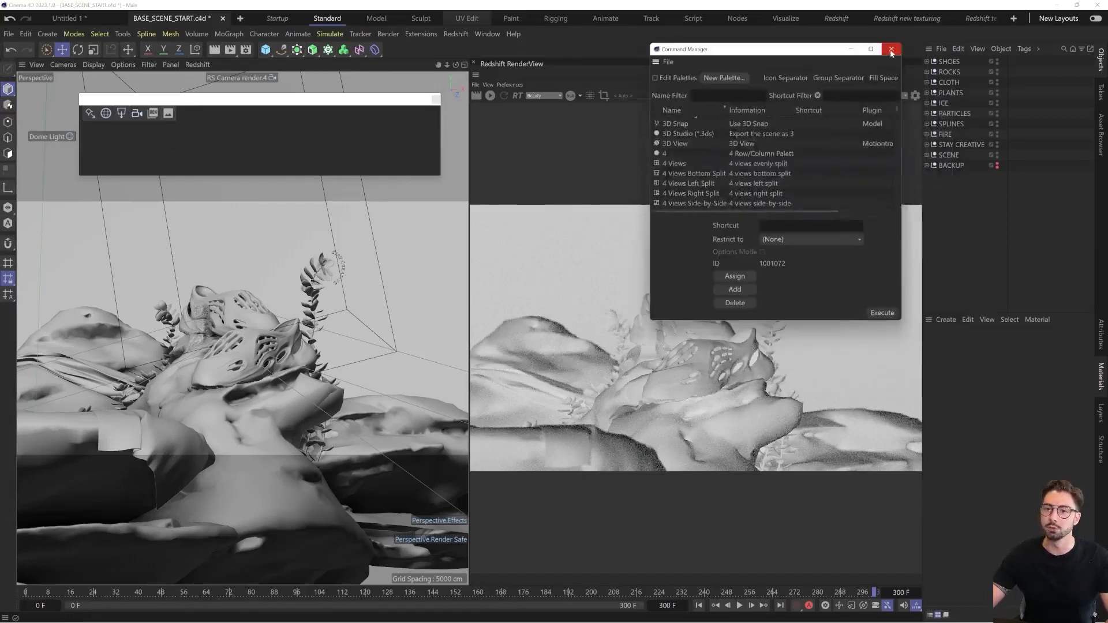
left_click(893, 49)
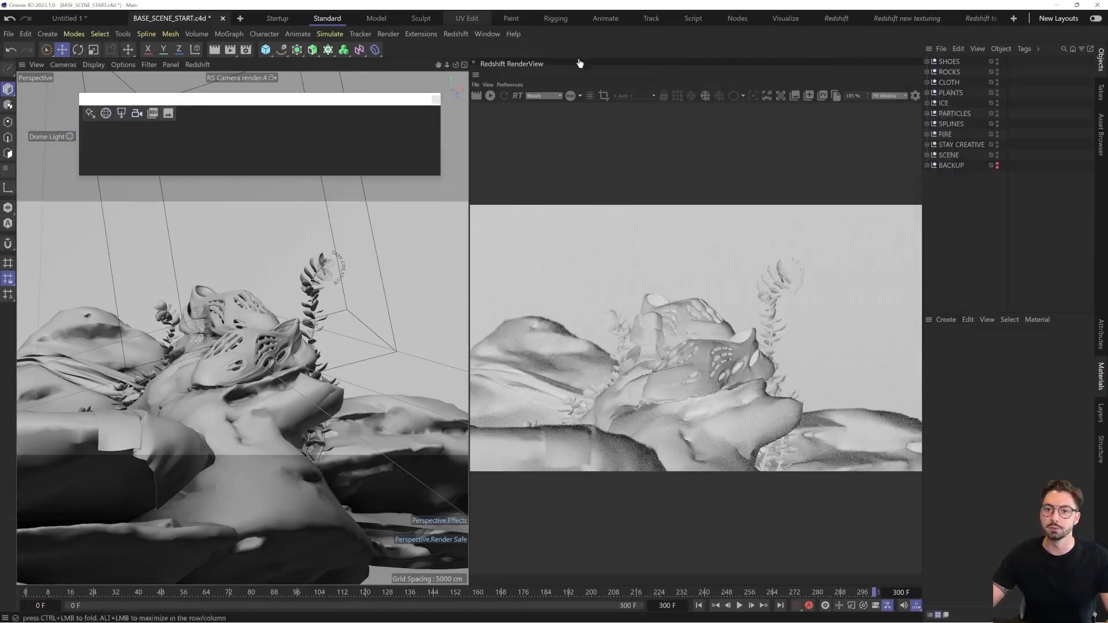
Enable palette customization and dock the custom Redshift palette as a row directly beneath the main toolbar, above the viewport
left_click(489, 34)
mouse_move(498, 56)
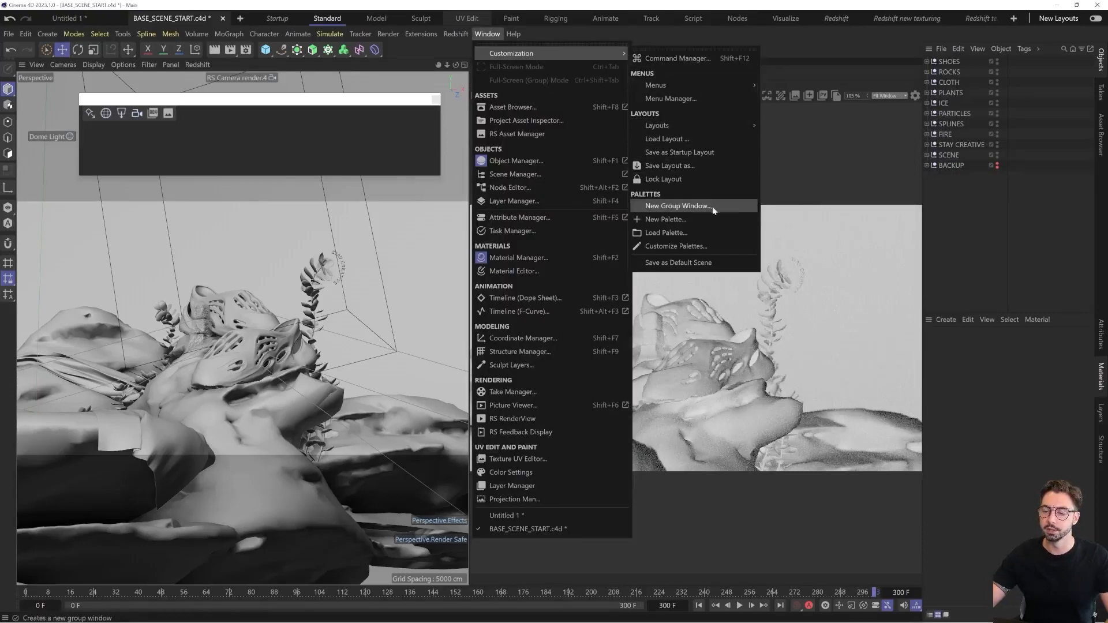
left_click(702, 248)
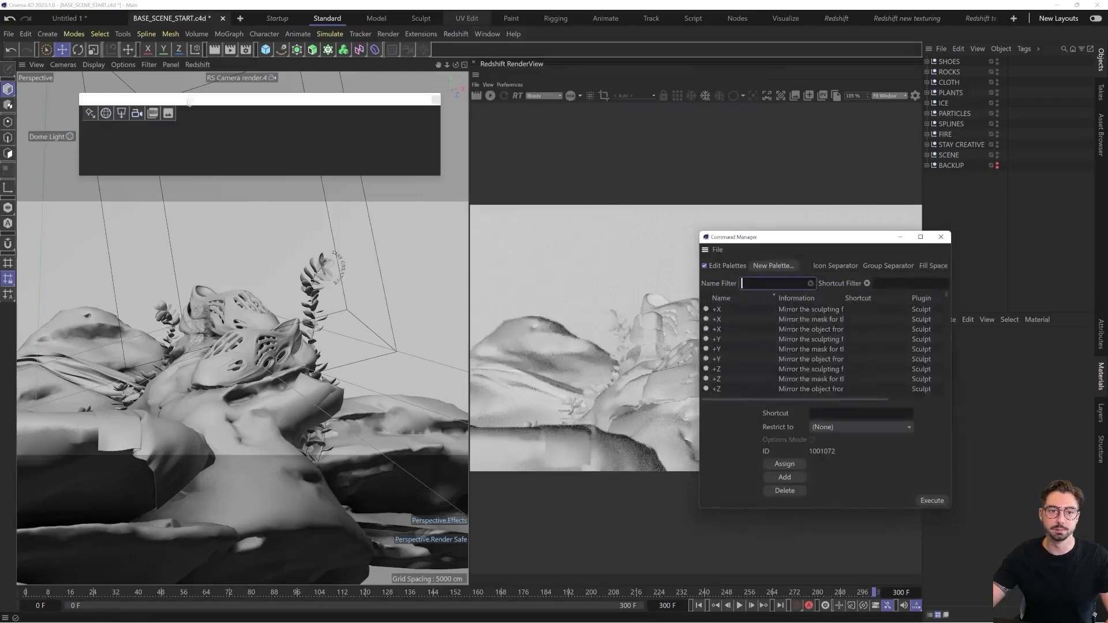
left_click_drag(202, 110, 247, 93)
left_click_drag(486, 161, 263, 111)
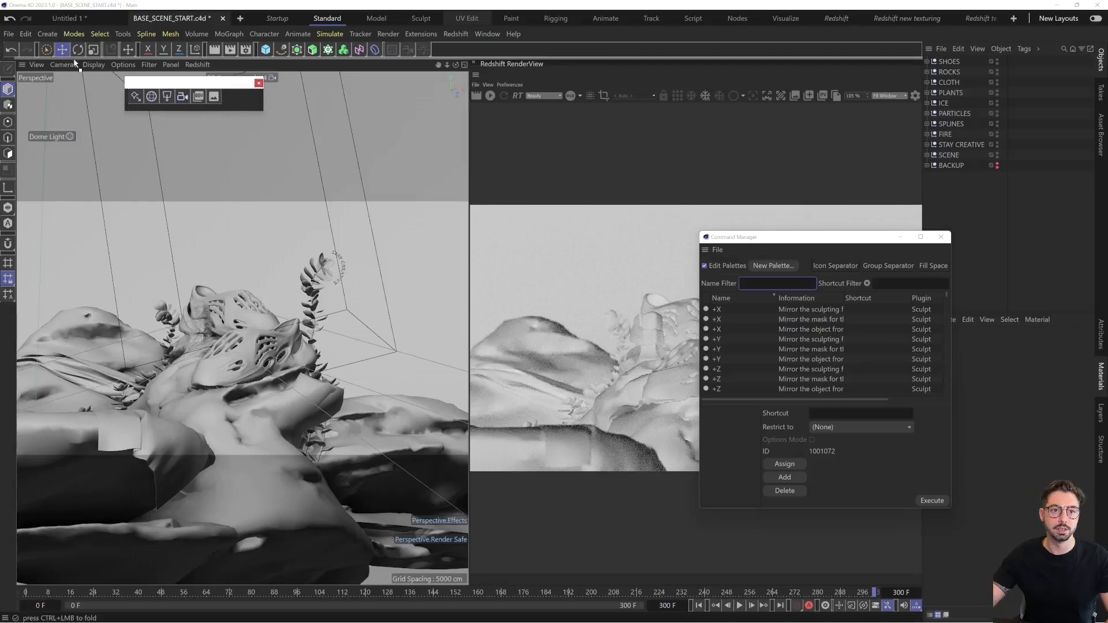
left_click_drag(73, 61, 70, 63)
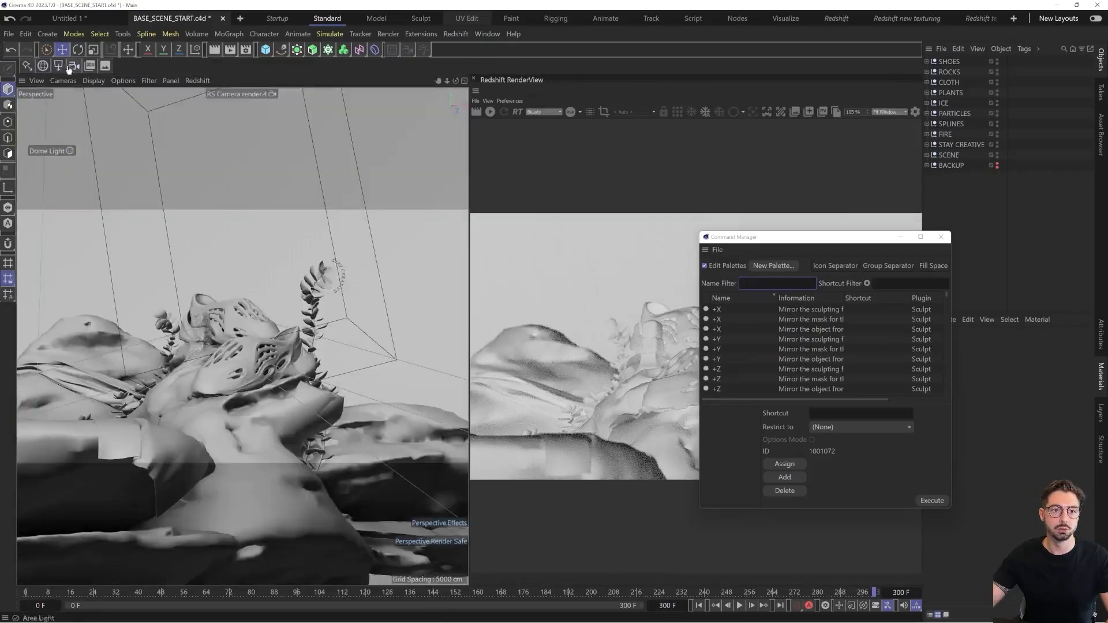
left_click(941, 236)
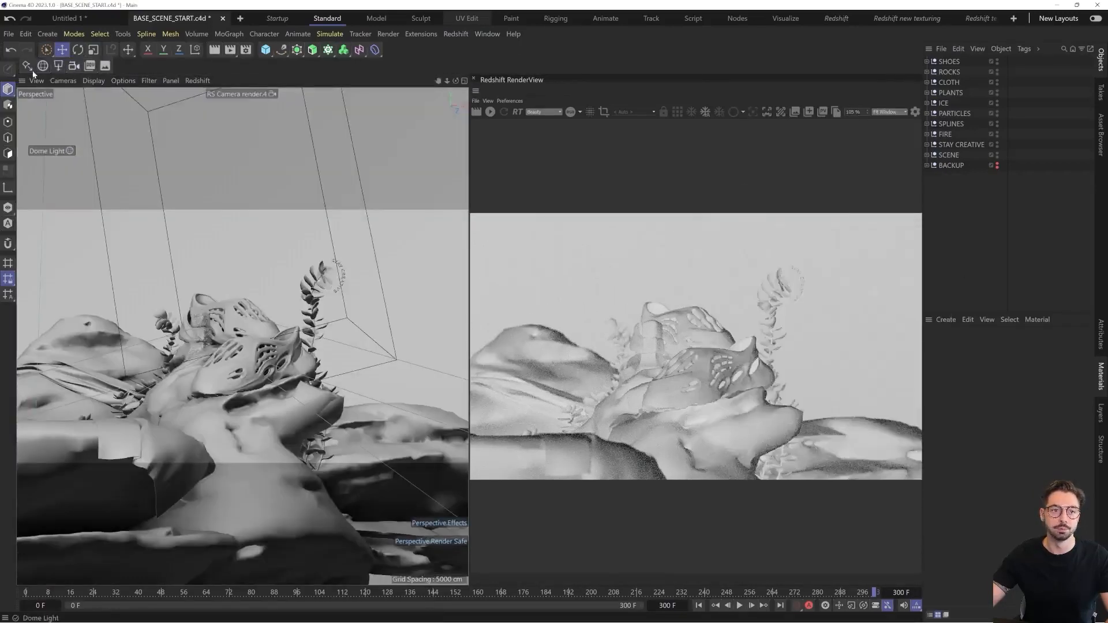
Test the docked palette by creating a Redshift camera and a Redshift area light, deleting each one after creation
left_click(73, 66)
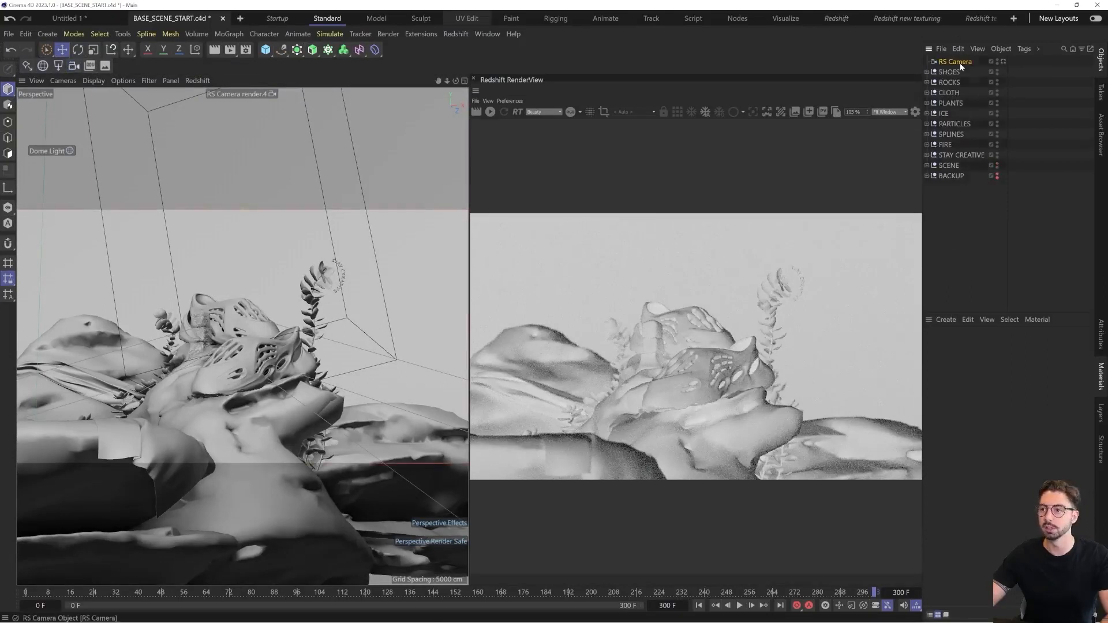
key("Delete")
left_click(53, 69)
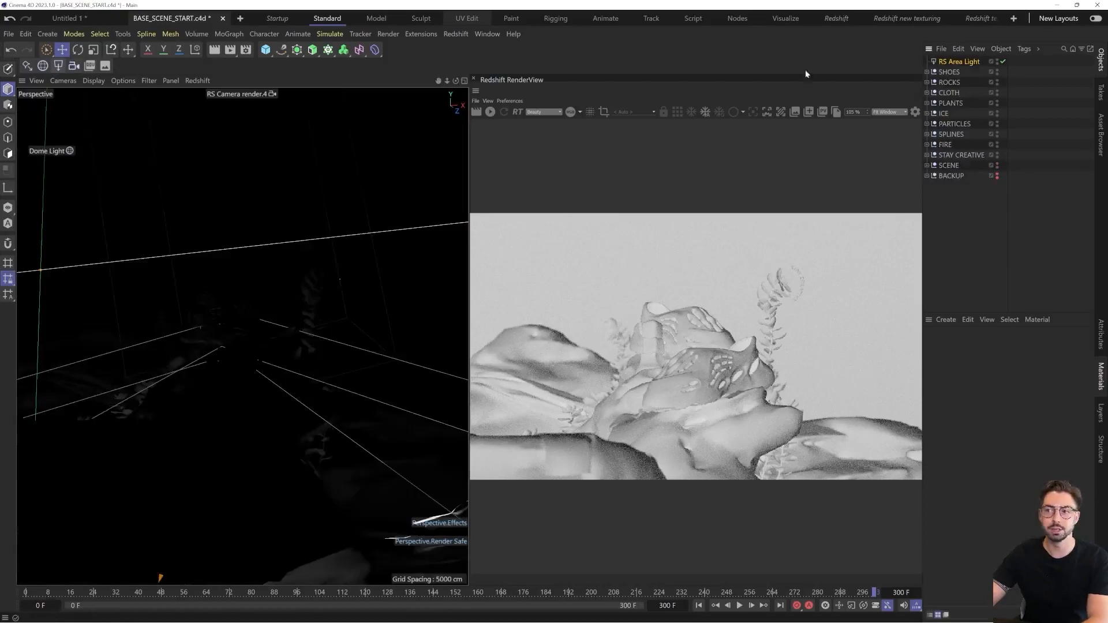
key("Delete")
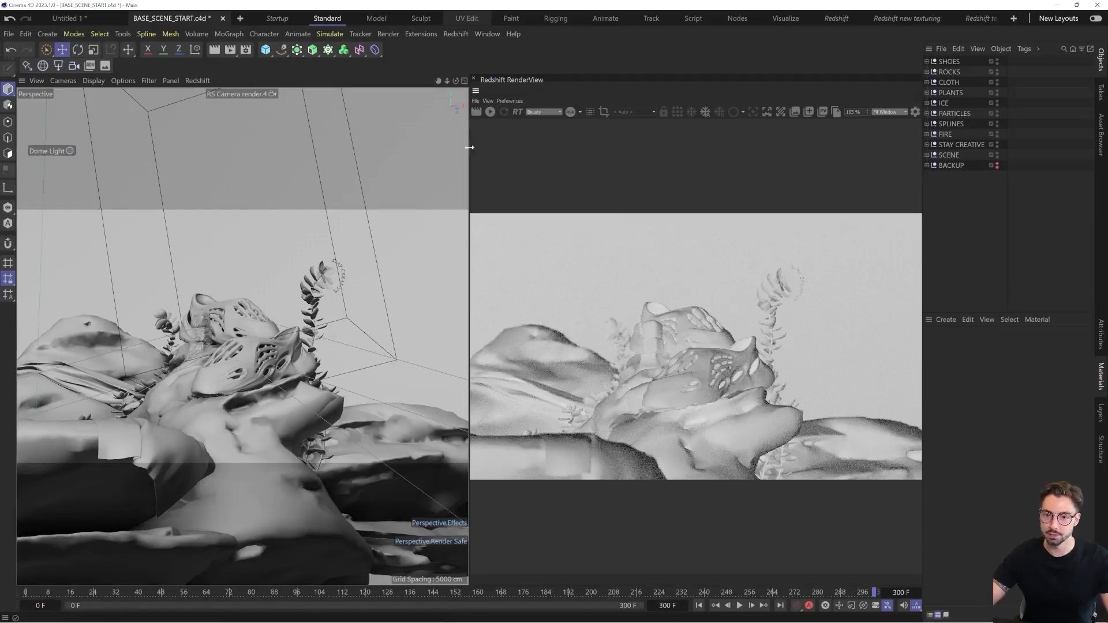
Widen the Redshift RenderView by narrowing the viewport beside it, and create a Redshift Standard material
left_click_drag(470, 154, 374, 165)
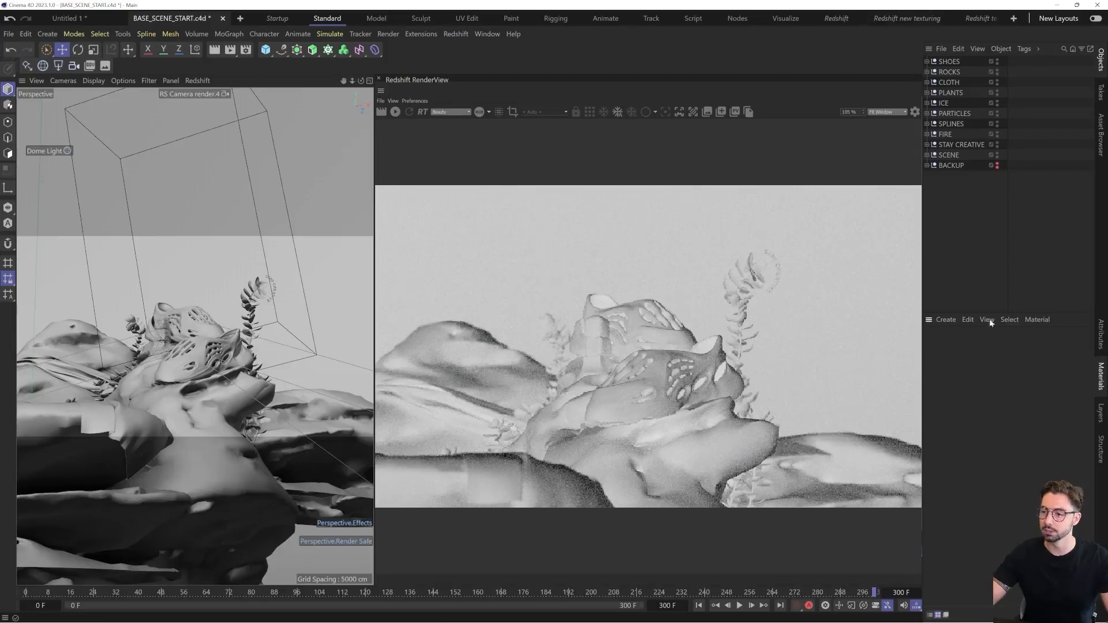
left_click(946, 320)
mouse_move(967, 384)
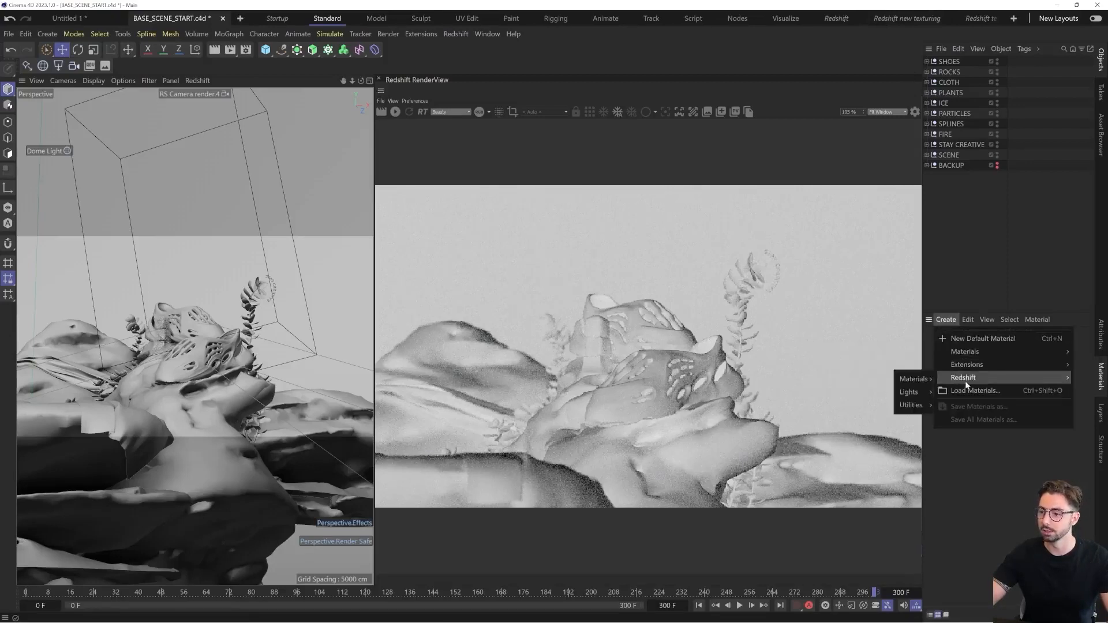
mouse_move(918, 379)
left_click(955, 381)
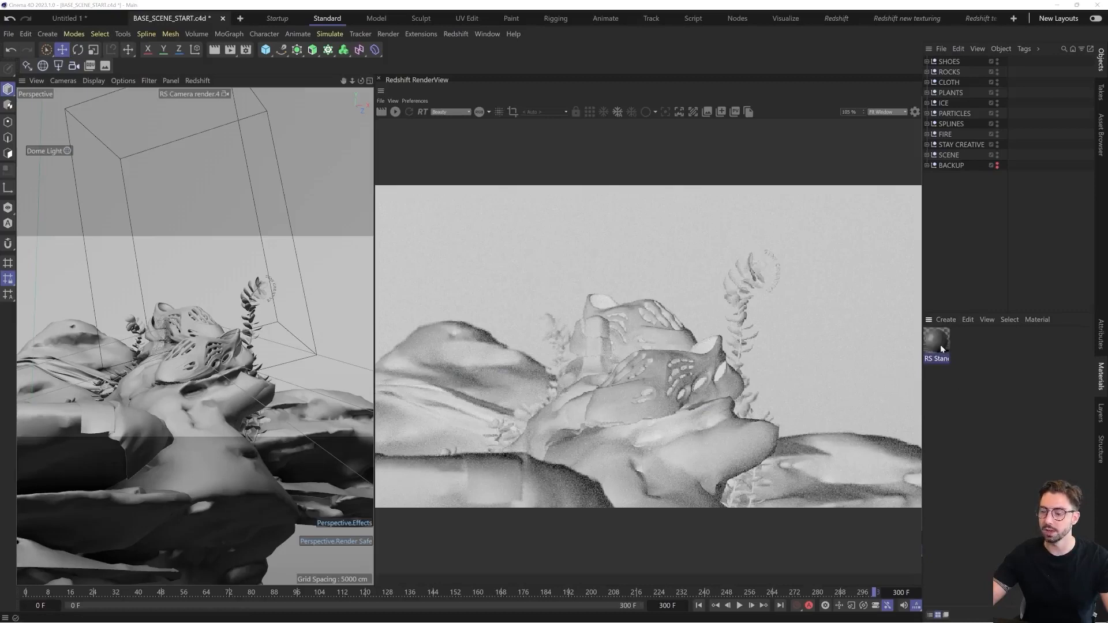
Examine the RS Standard material's node graph in the Node Editor and close the editor
double_click(940, 344)
left_click_drag(931, 336, 427, 174)
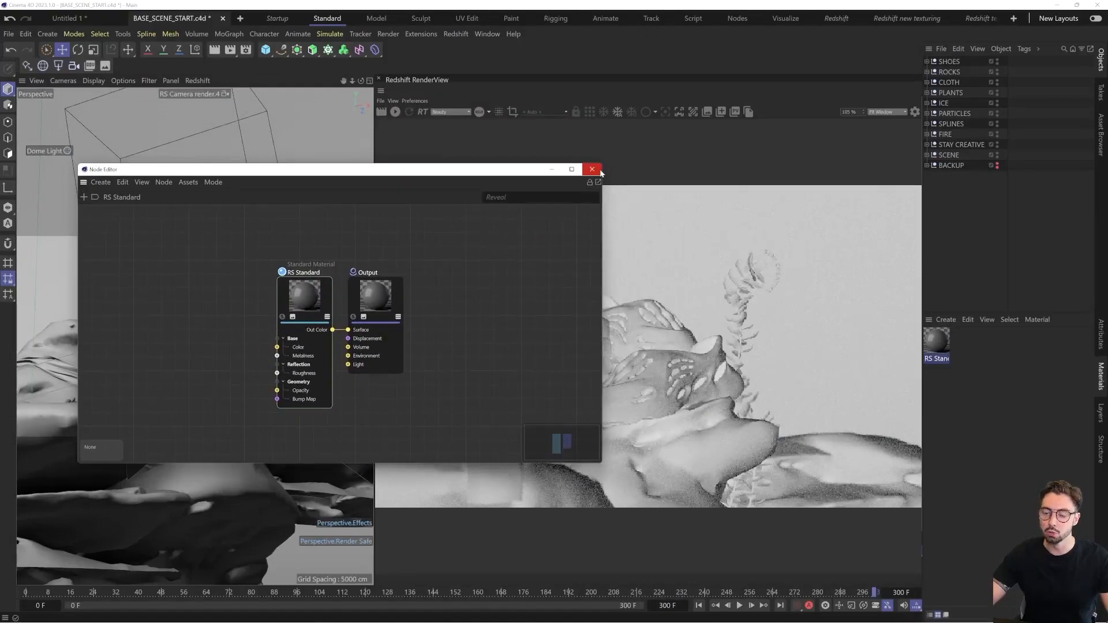
left_click(592, 169)
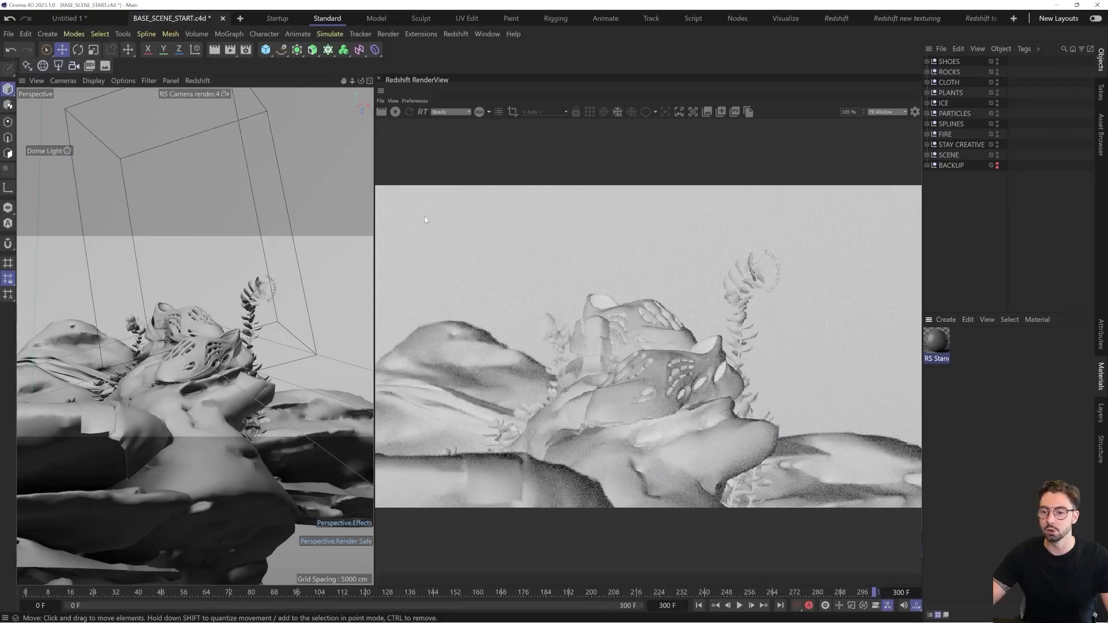
Save the current interface layout as "#Redshift tuto" in the layout library folder
left_click(487, 33)
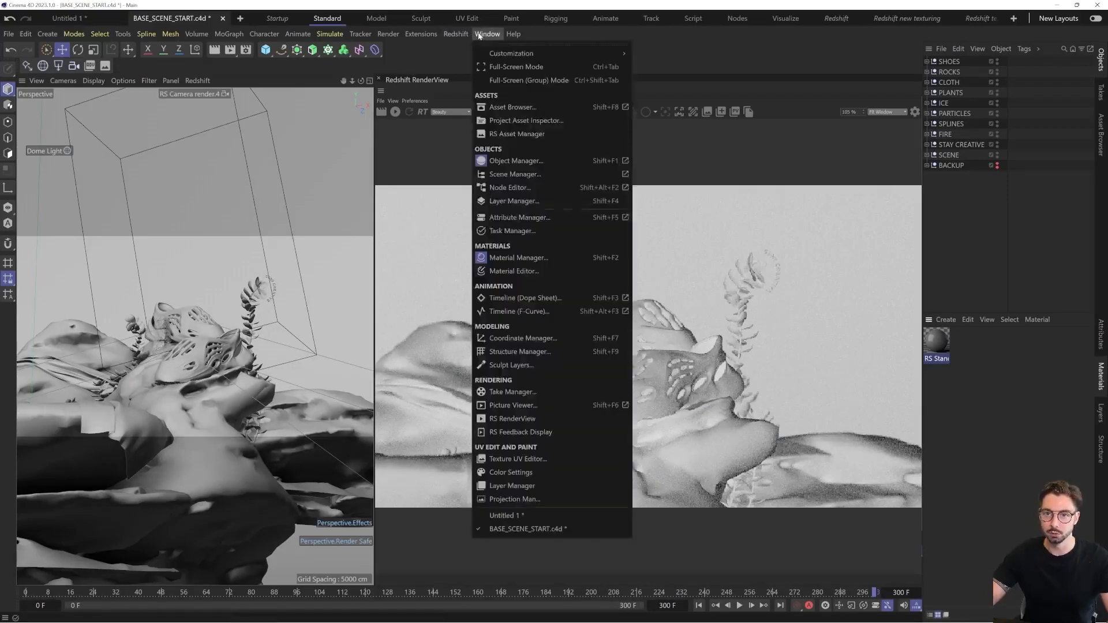
mouse_move(512, 54)
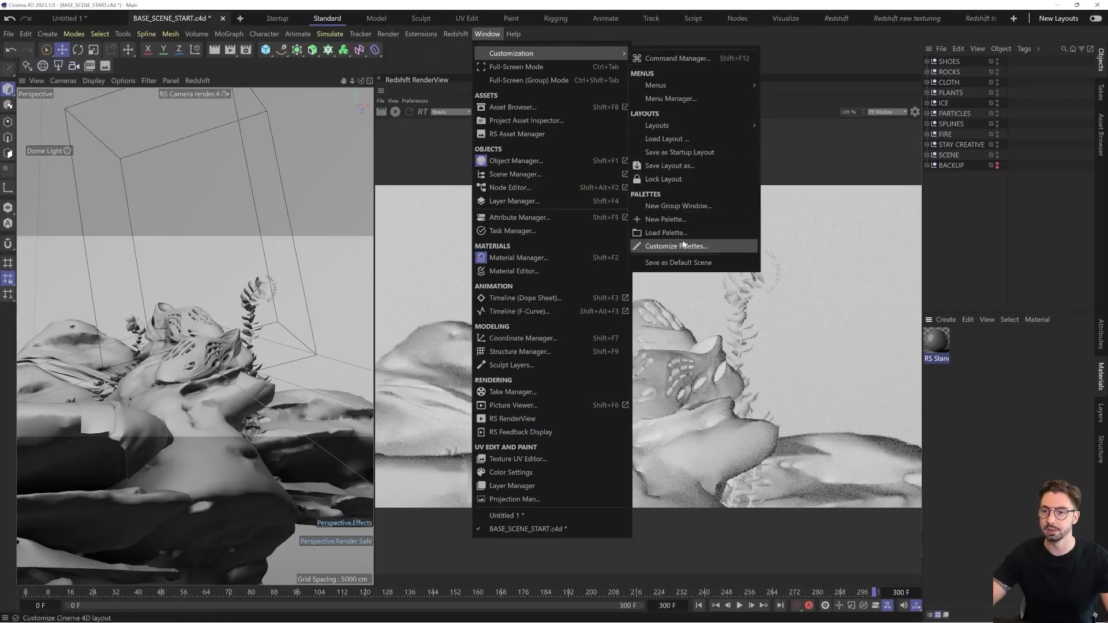
left_click(673, 167)
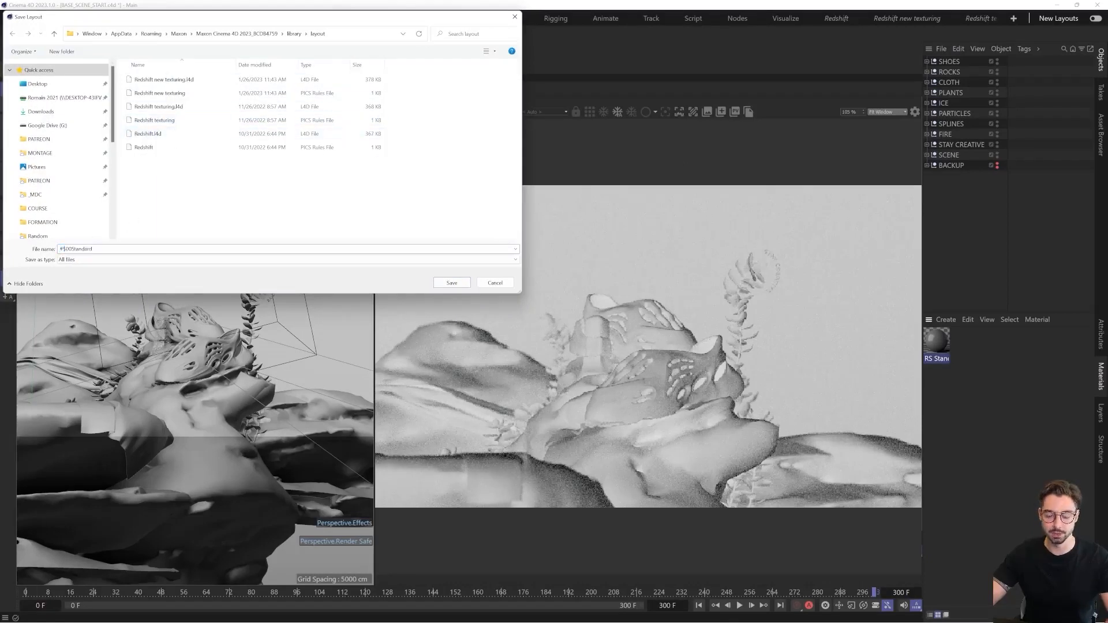
type("Redshift tuto")
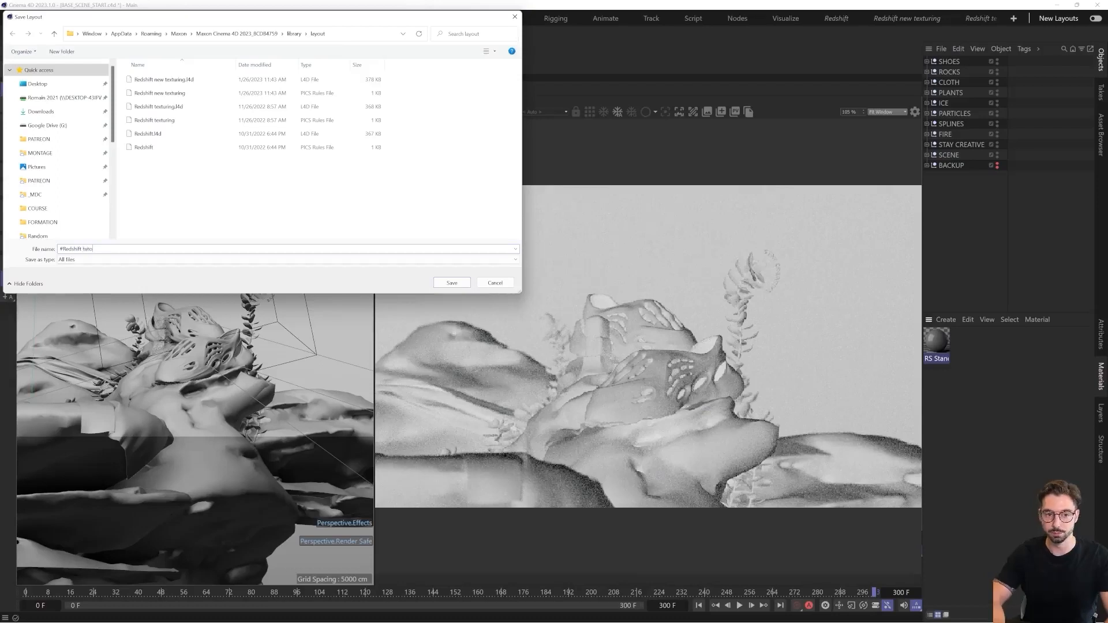
left_click(451, 283)
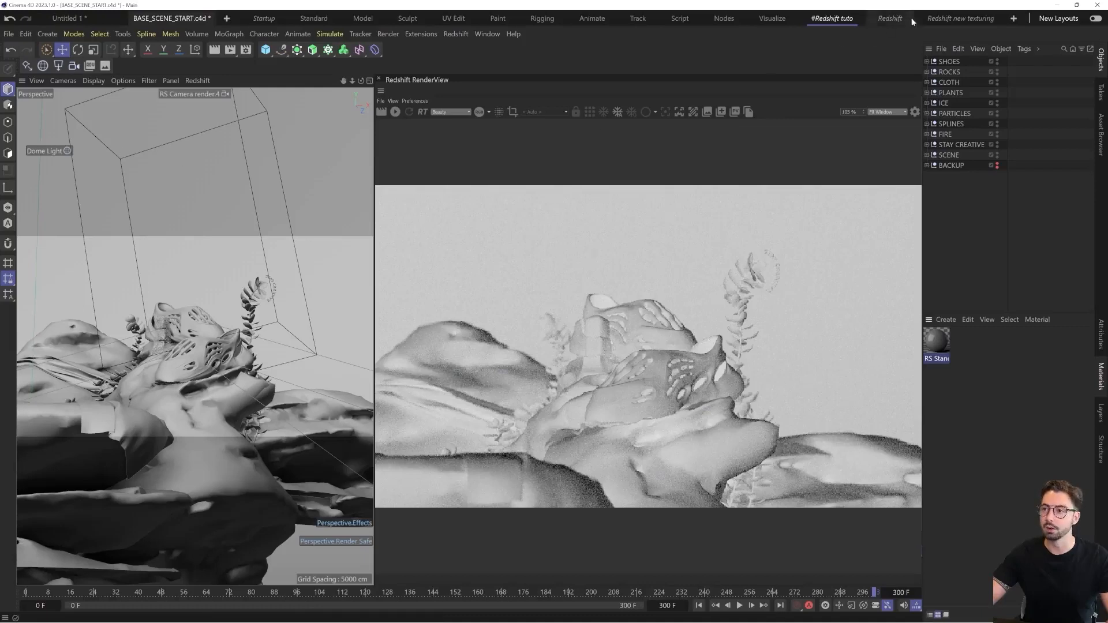
Return to the #Redshift tuto layout after viewing Redshift new texturing, and swap the positions of the RenderView and the perspective viewport
left_click(944, 20)
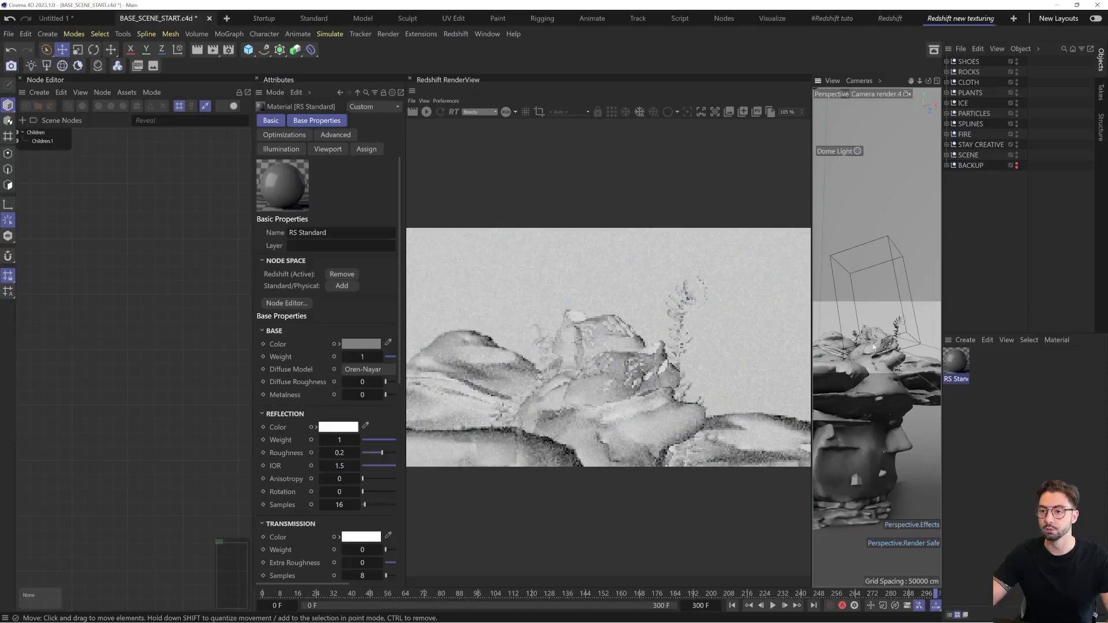
left_click(833, 19)
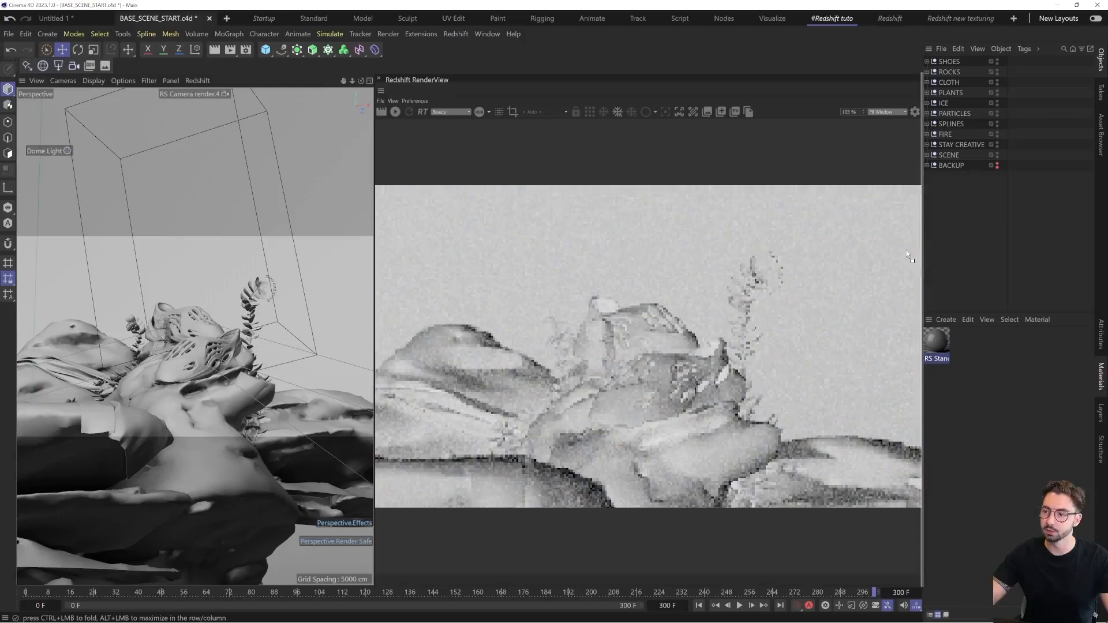
left_click_drag(907, 252, 906, 251)
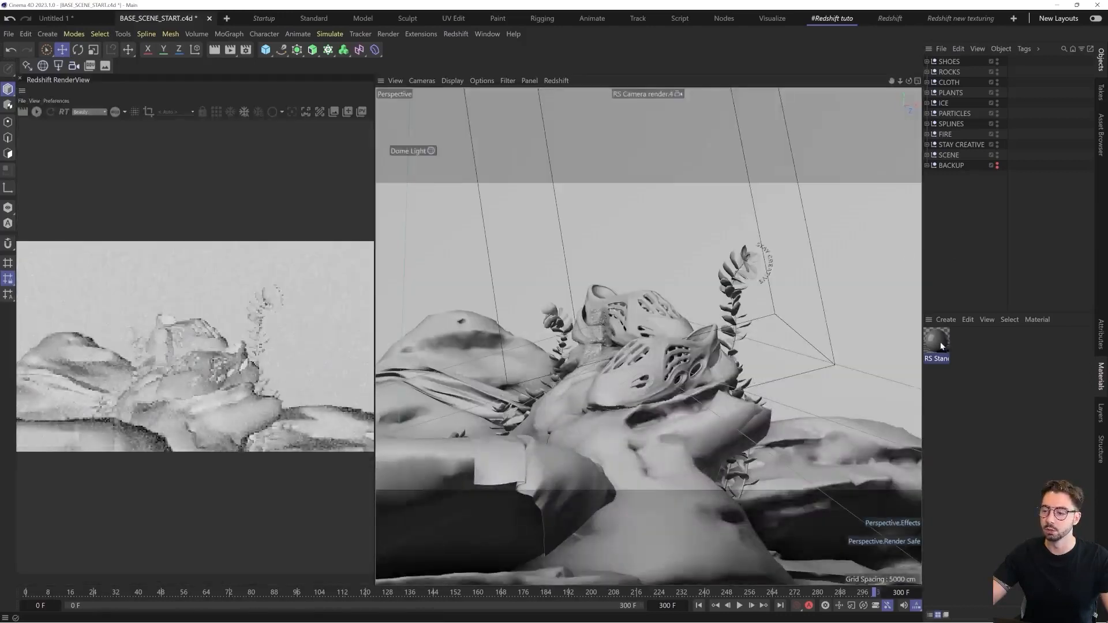
left_click(951, 321)
mouse_move(966, 366)
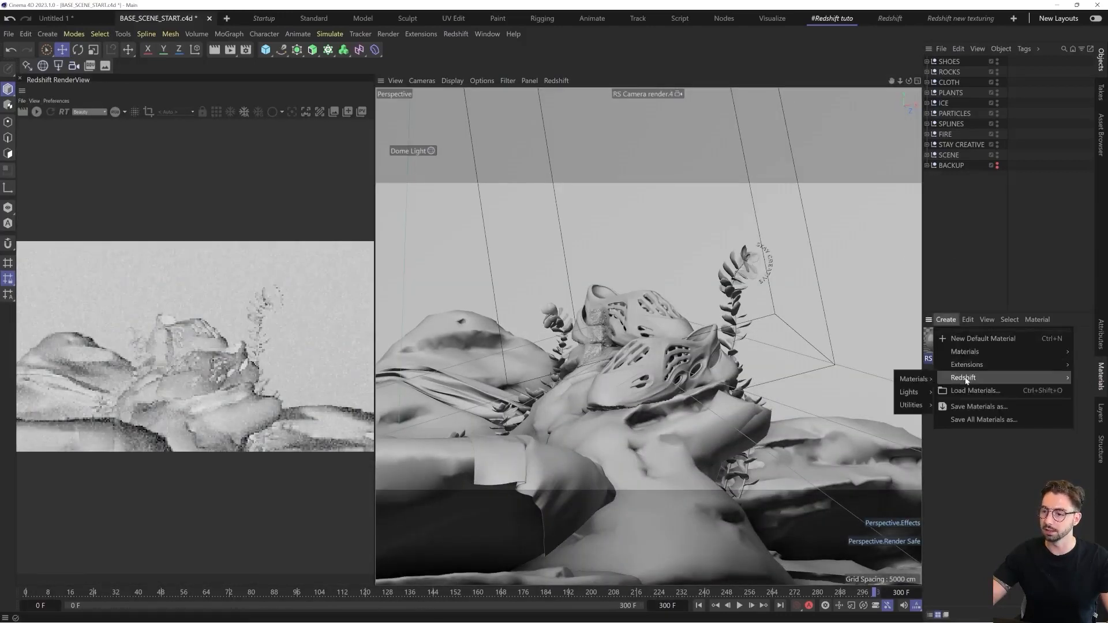
mouse_move(915, 379)
left_click(970, 397)
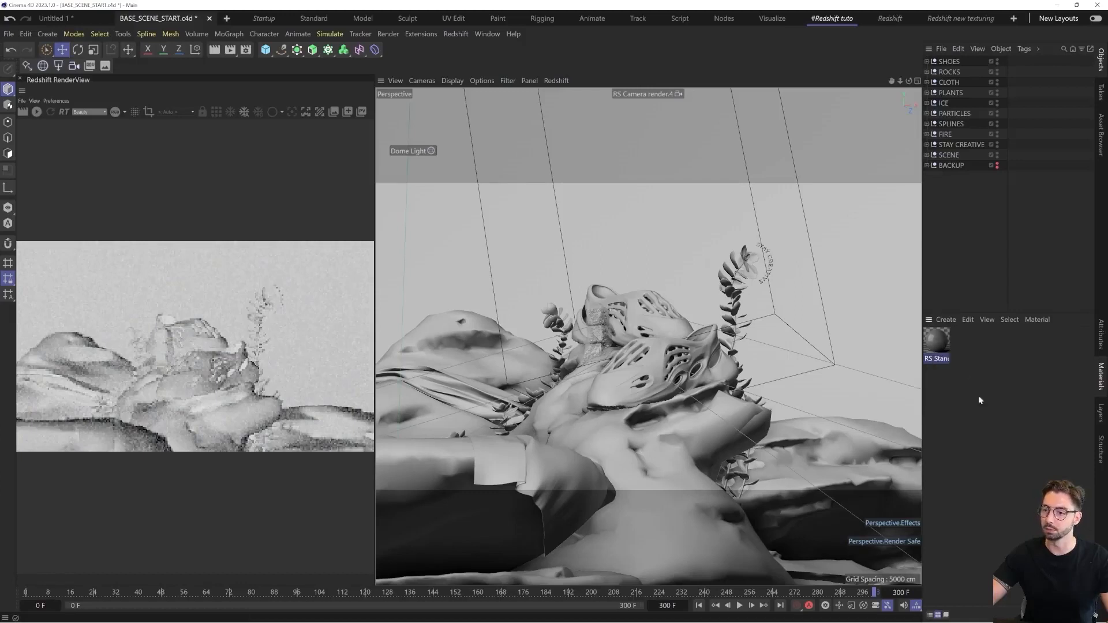
Open the RS Standard material's Node Editor, dock it beside the Redshift RenderView, and widen both at the expense of the viewport
double_click(939, 338)
left_click_drag(693, 333, 583, 172)
left_click_drag(479, 180, 51, 216)
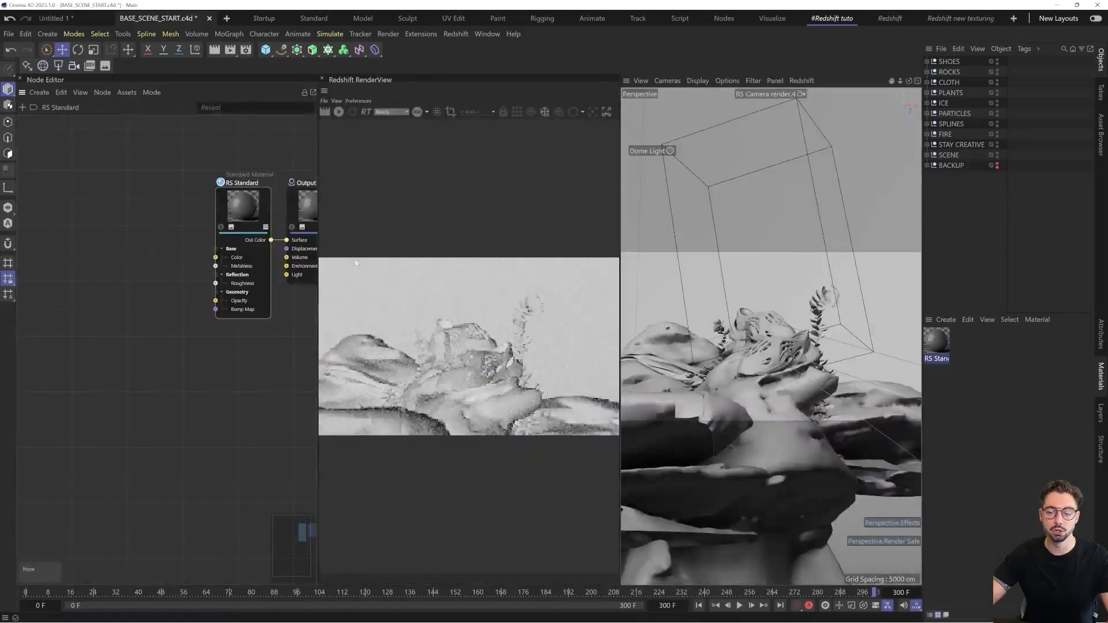
left_click_drag(620, 231, 826, 269)
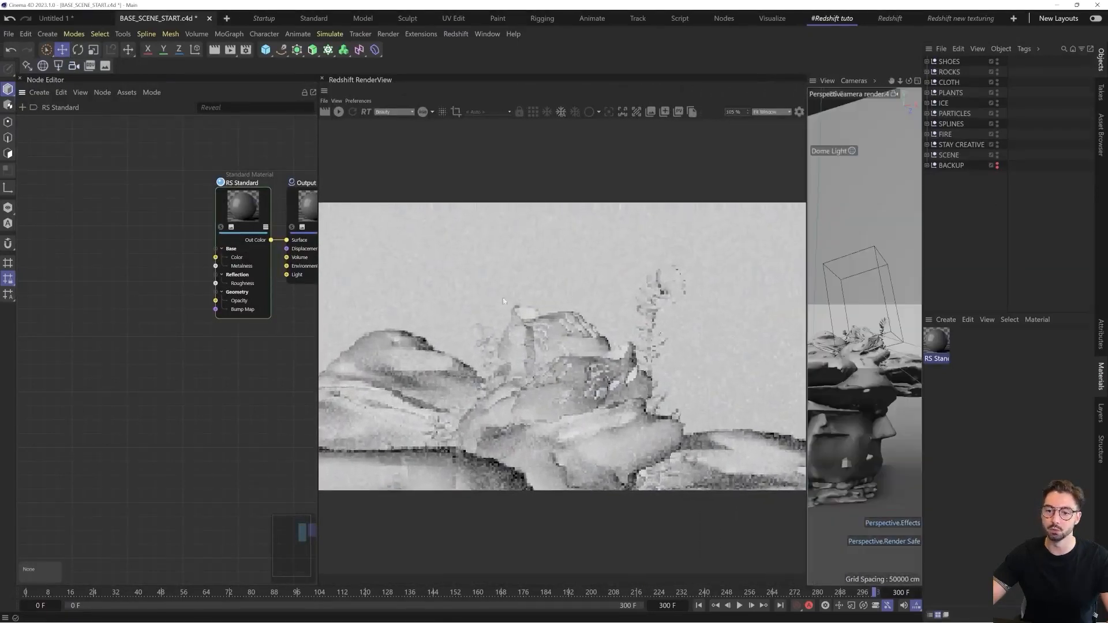
left_click_drag(318, 276, 384, 290)
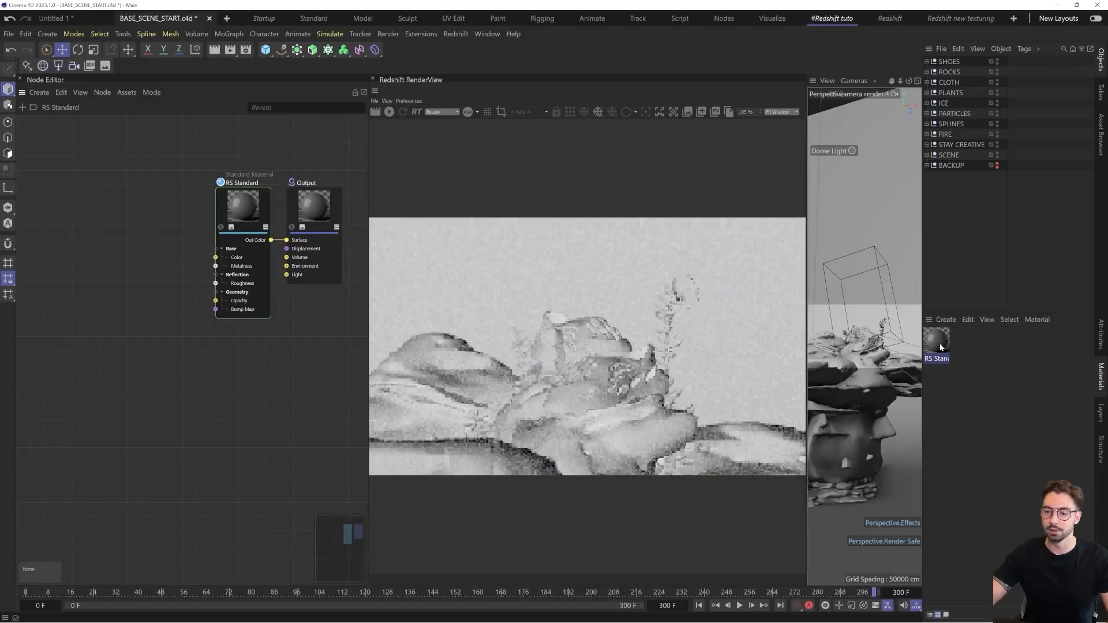
Display the RS Standard node's attributes and dock the Attribute Manager between the Node Editor and the Redshift RenderView
left_click(1103, 343)
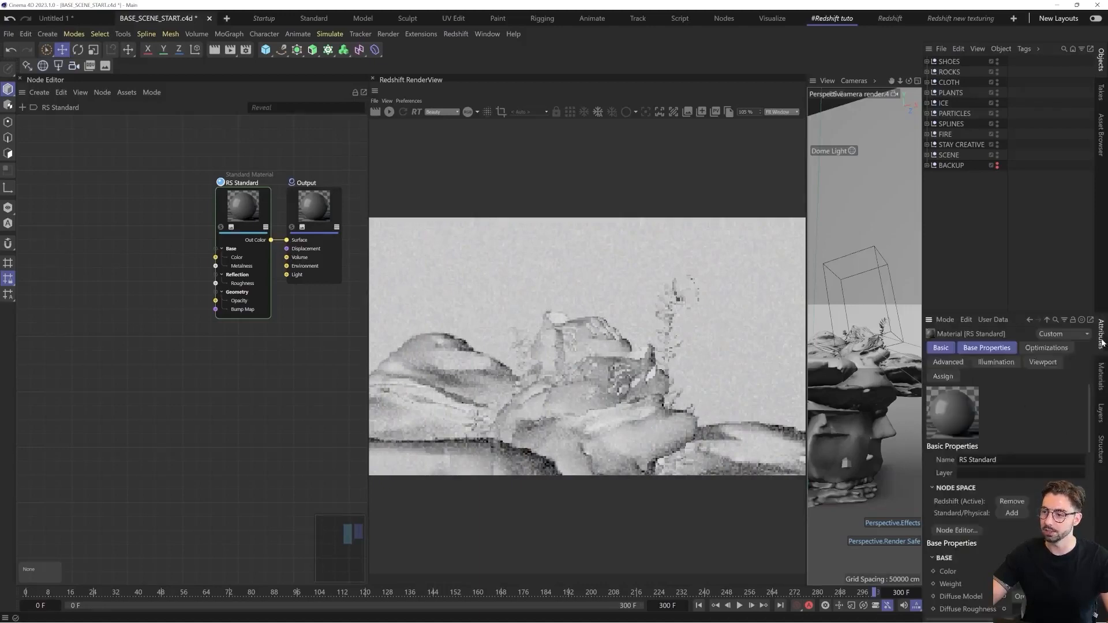
left_click_drag(149, 234, 249, 259)
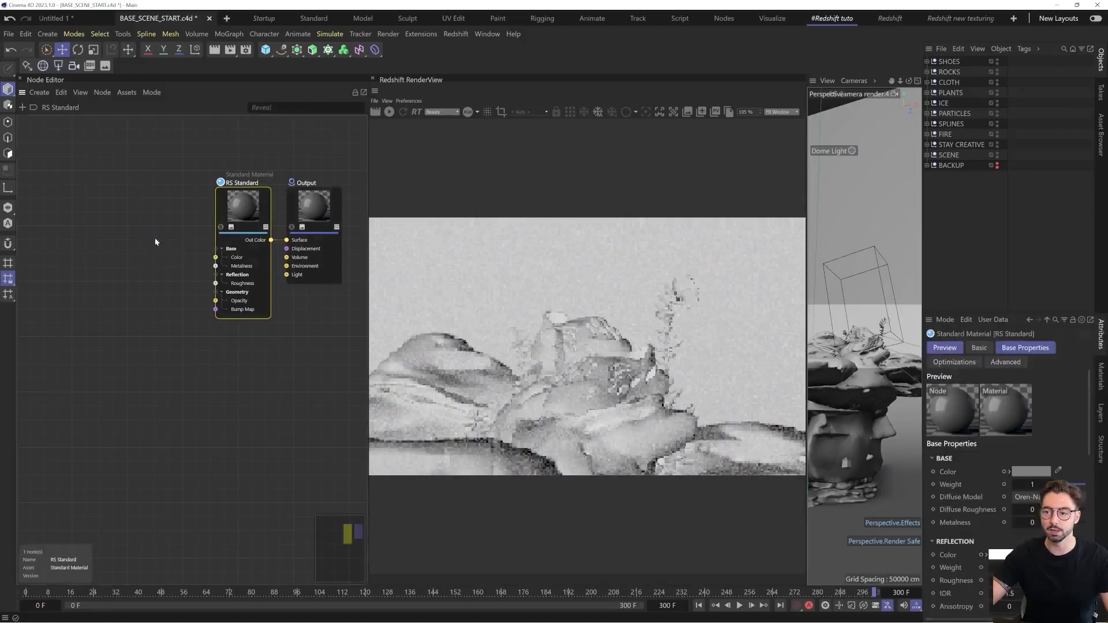
left_click_drag(155, 239, 188, 270)
left_click_drag(149, 230, 243, 278)
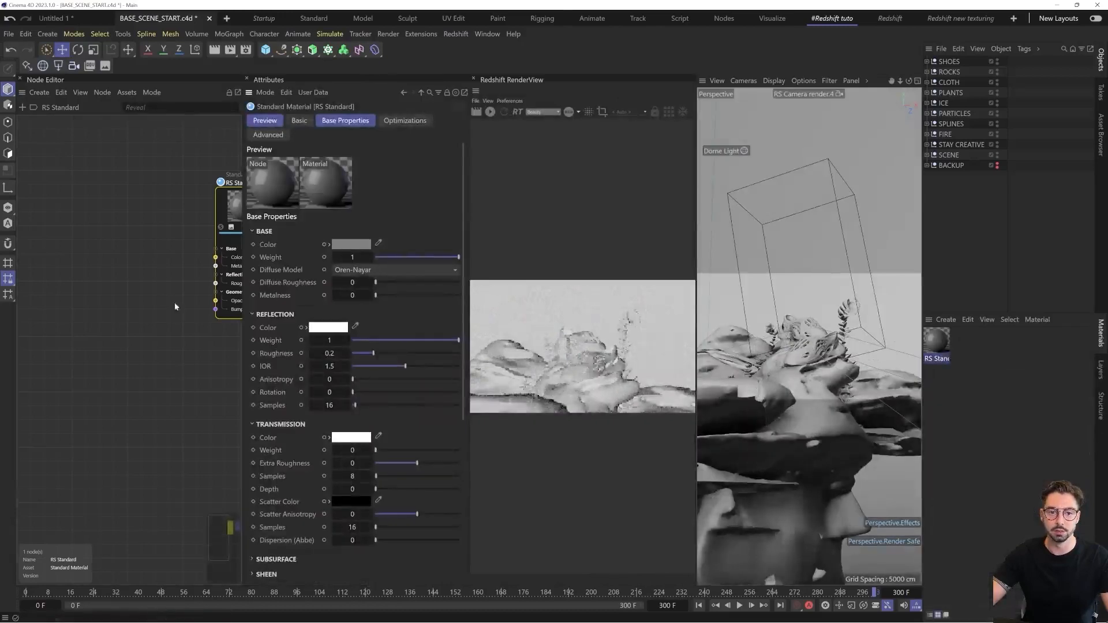
middle_click_drag(174, 303, 79, 329)
left_click_drag(137, 181, 156, 284)
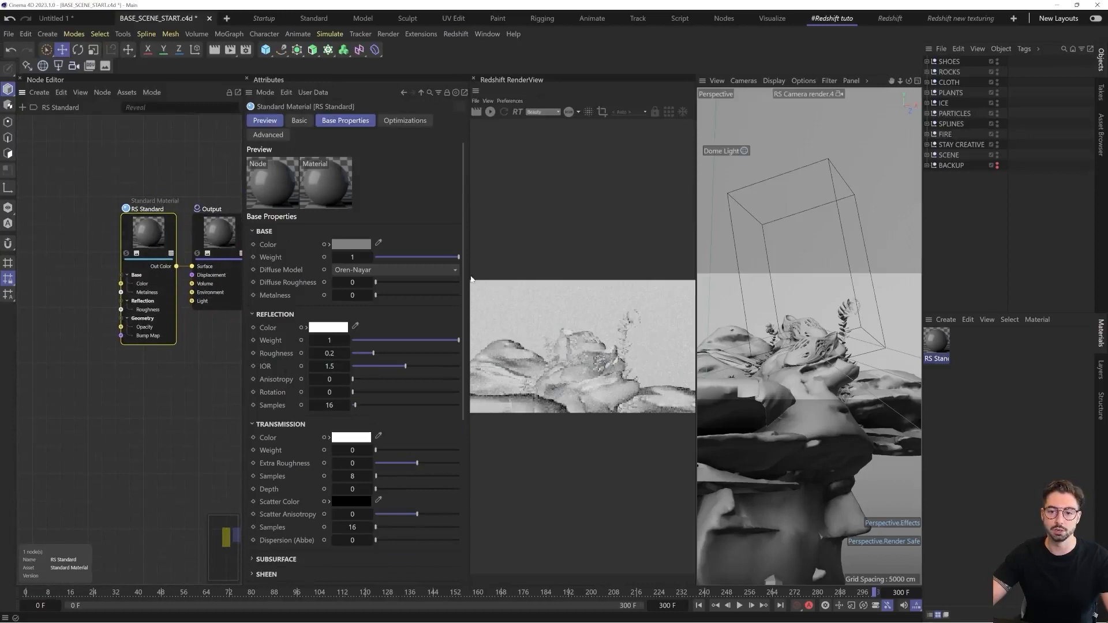
Enlarge the Redshift RenderView by narrowing the docked Attribute Manager and the perspective viewport on either side of it
left_click_drag(469, 276, 391, 290)
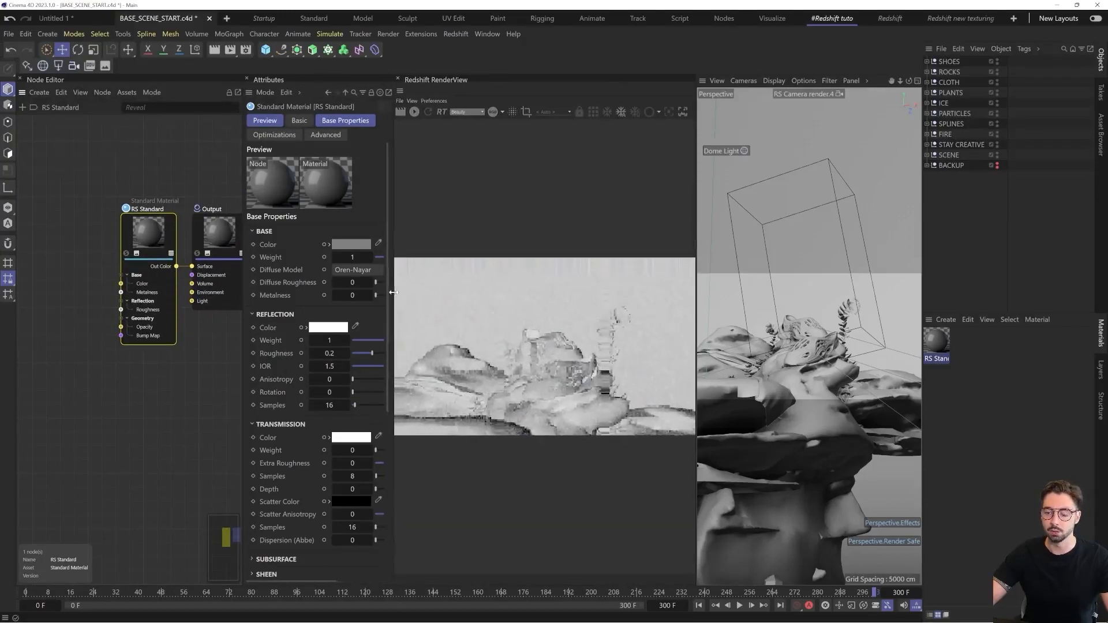
left_click_drag(697, 297, 797, 307)
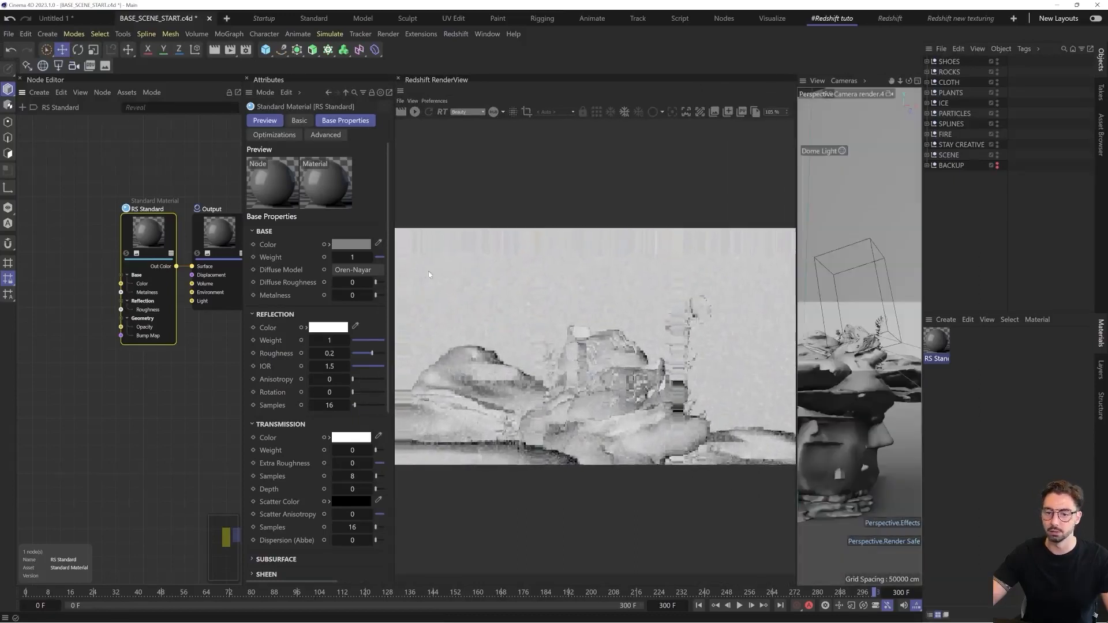
scroll(189, 353, "down", 5)
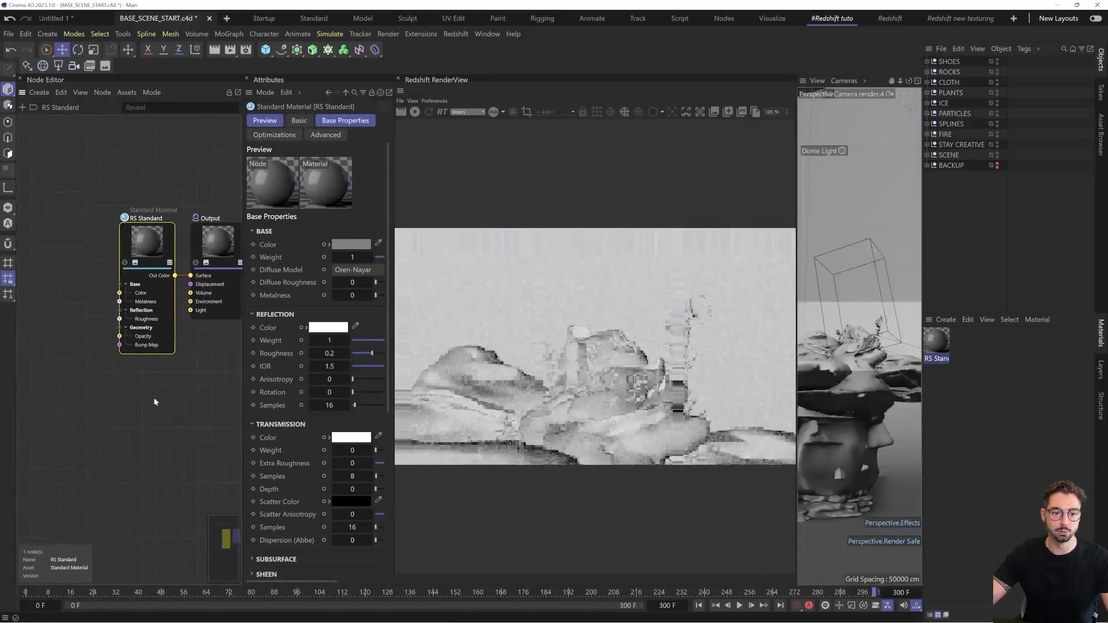
scroll(88, 379, "up", 5)
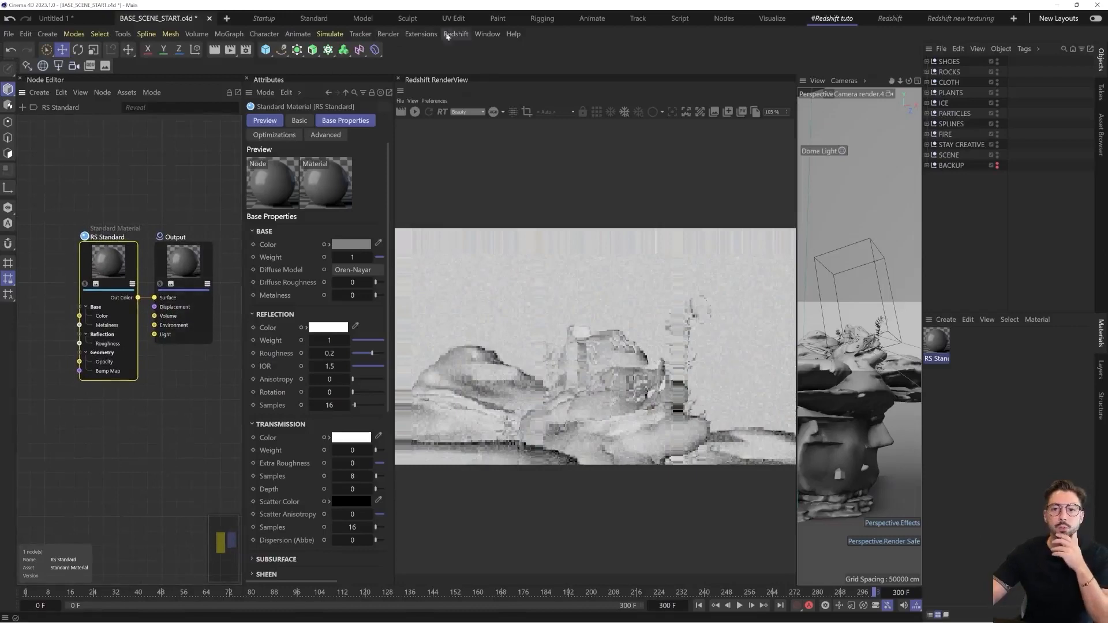
Save the current interface layout as "#Redshift tuto texturing" in the layout library folder
left_click(487, 33)
mouse_move(600, 53)
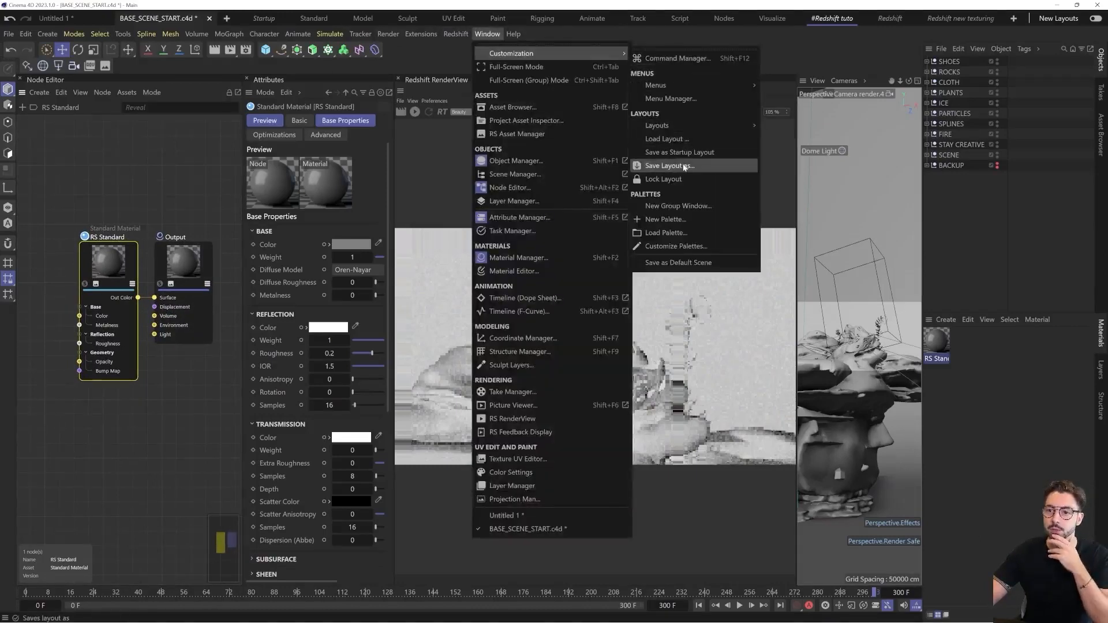
mouse_move(681, 127)
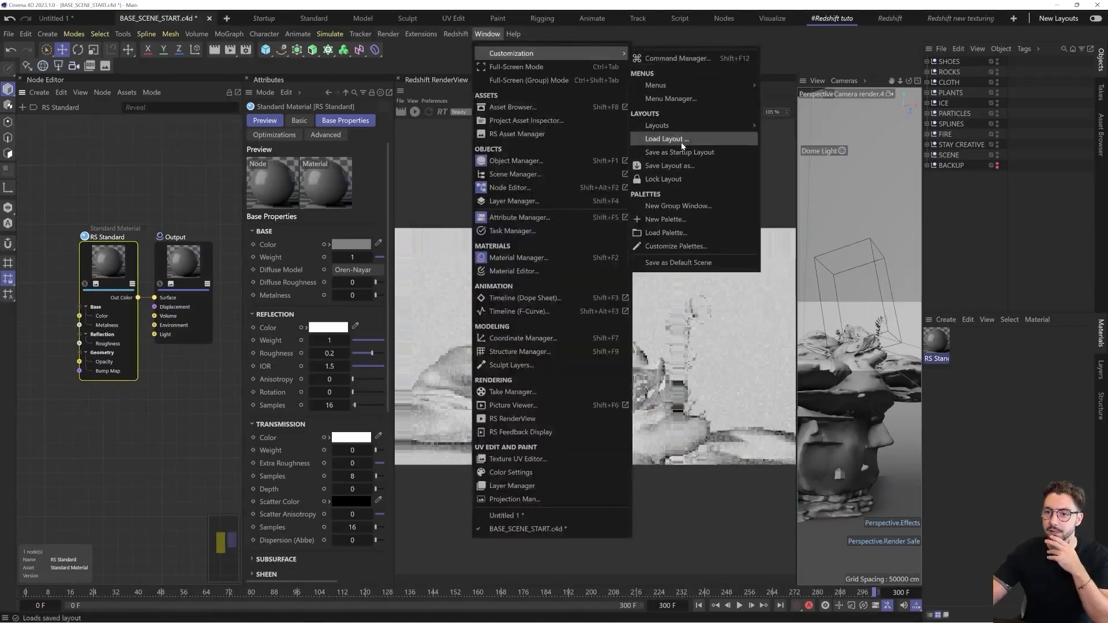
left_click(670, 166)
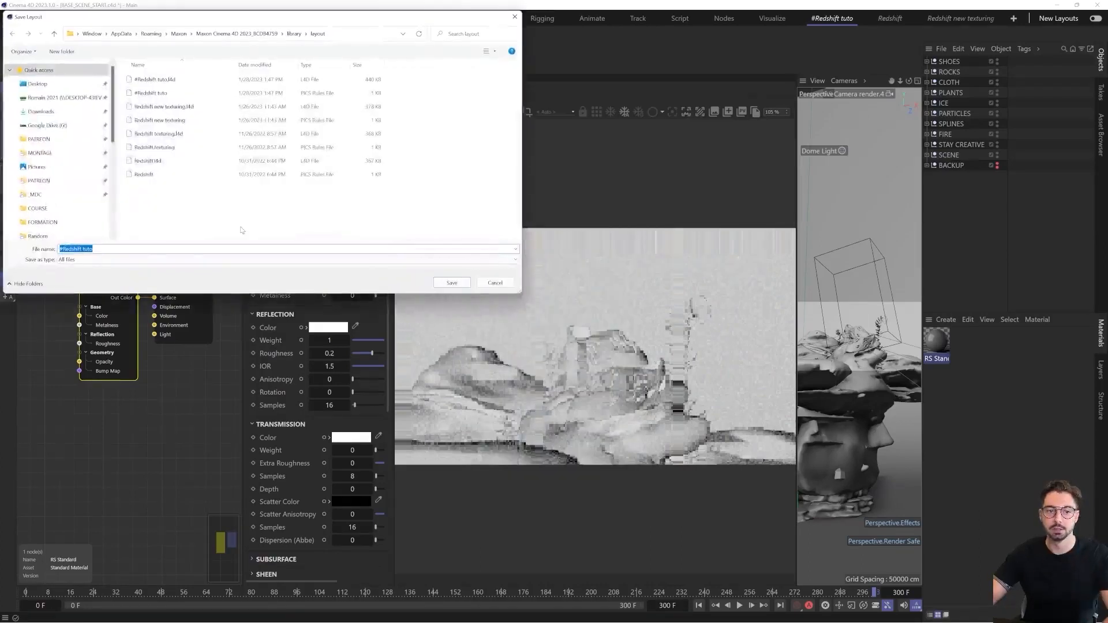
type("texturing")
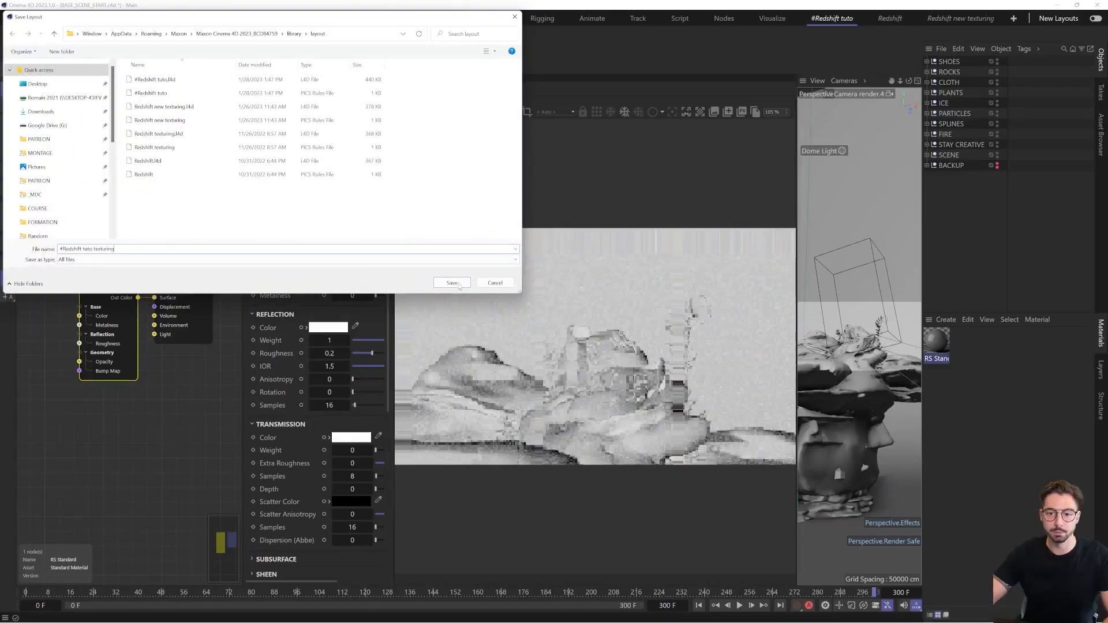
left_click(453, 283)
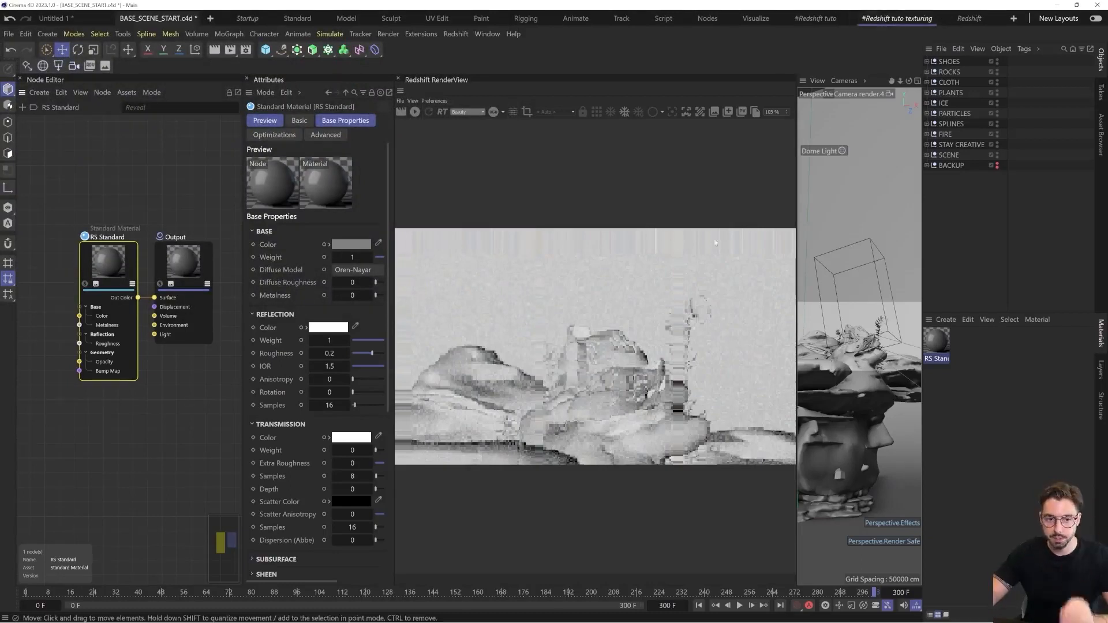
Switch back to the #Redshift tuto layout and start the interactive render in the Redshift RenderView
left_click(832, 19)
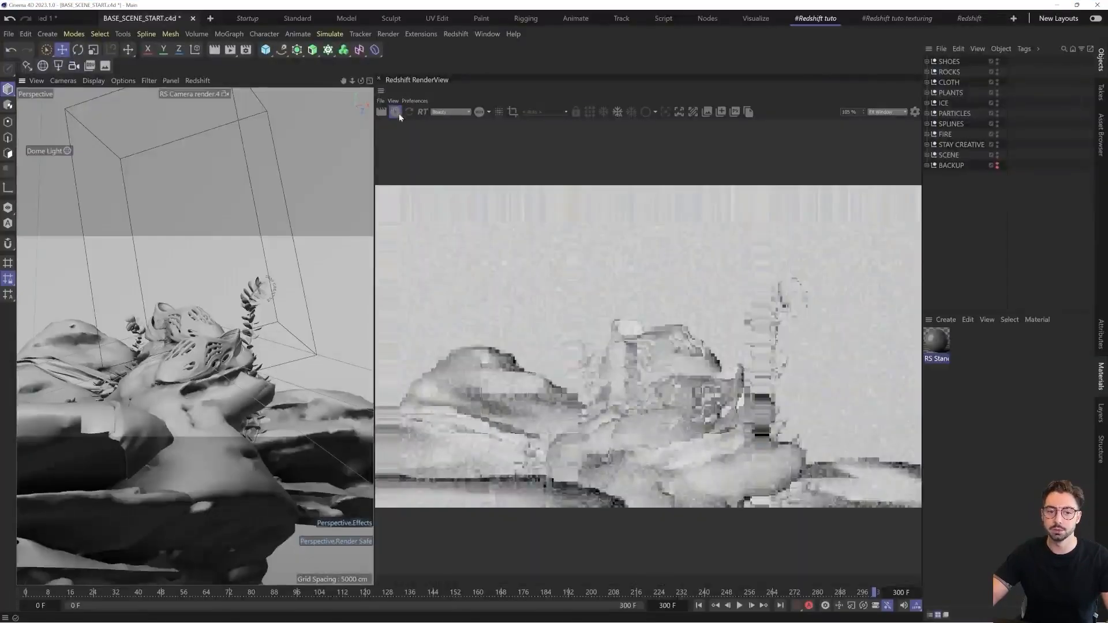
left_click(397, 114)
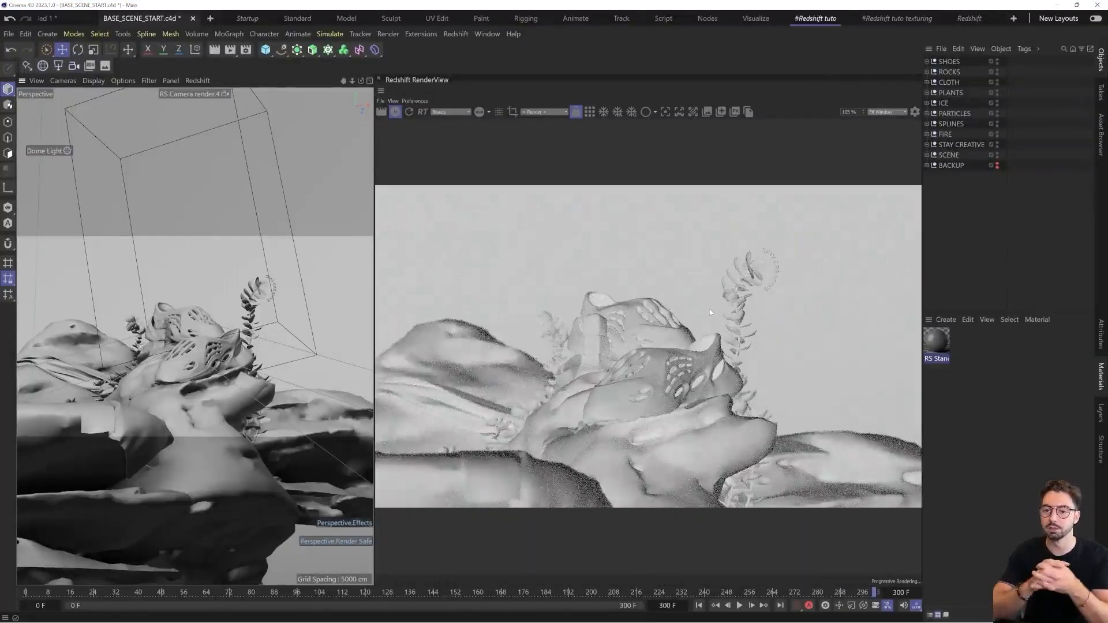